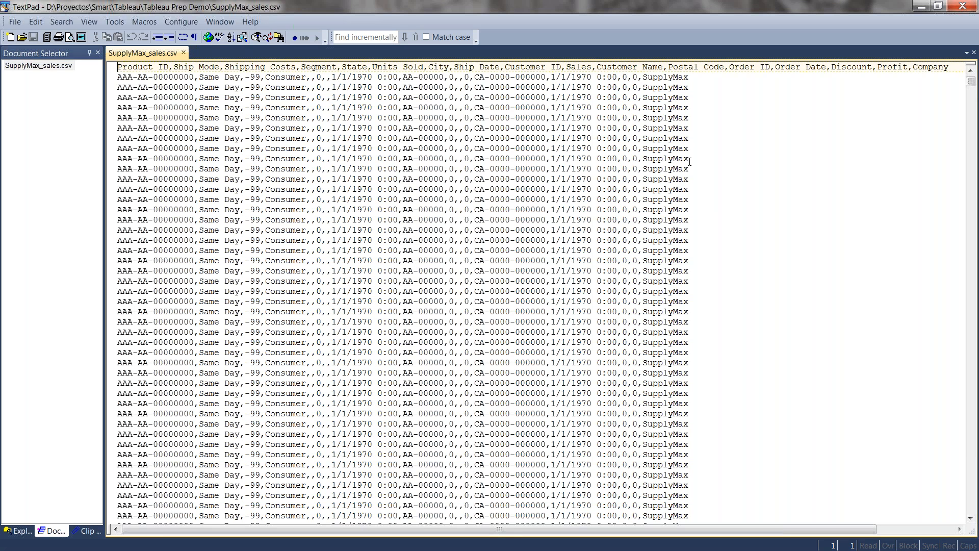
Skim the raw records in SupplyMax_sales.csv and switch to Tableau Prep
drag(970, 83, 967, 135)
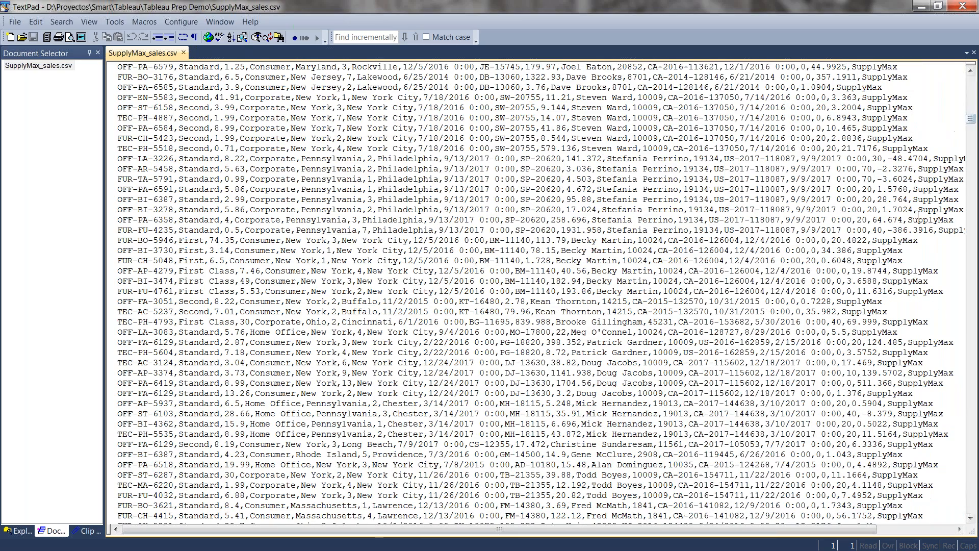
click(920, 7)
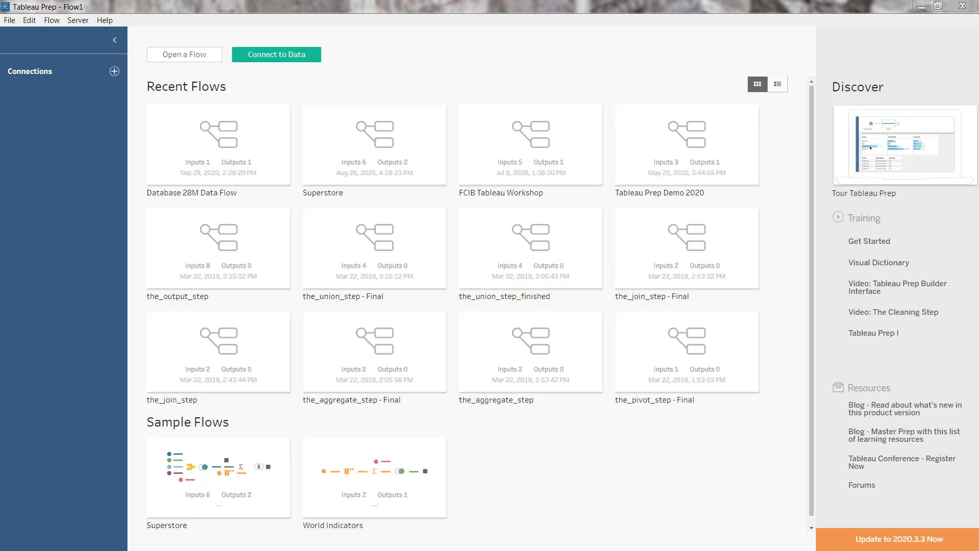
Connect to the text file SupplyMax_sales.csv and add a cleaning step after its input
click(118, 74)
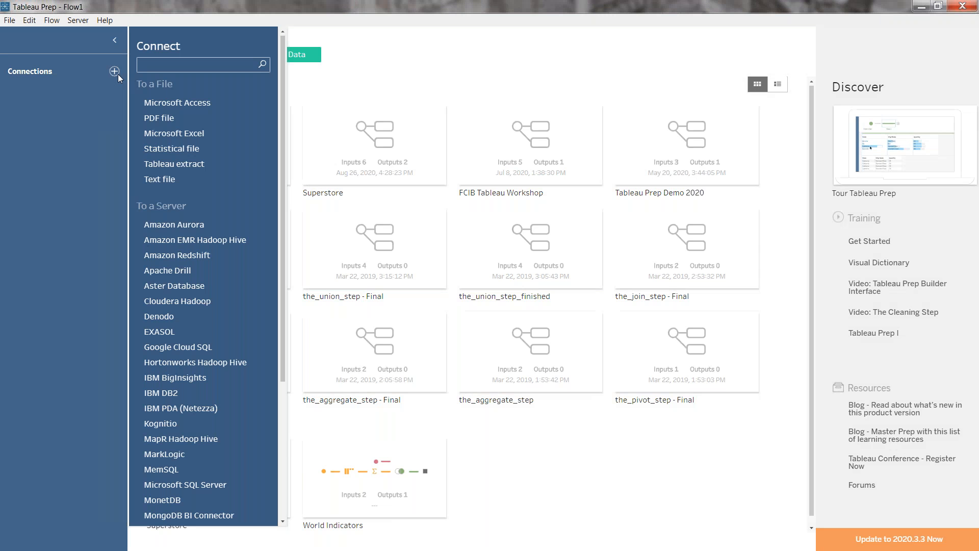
click(185, 181)
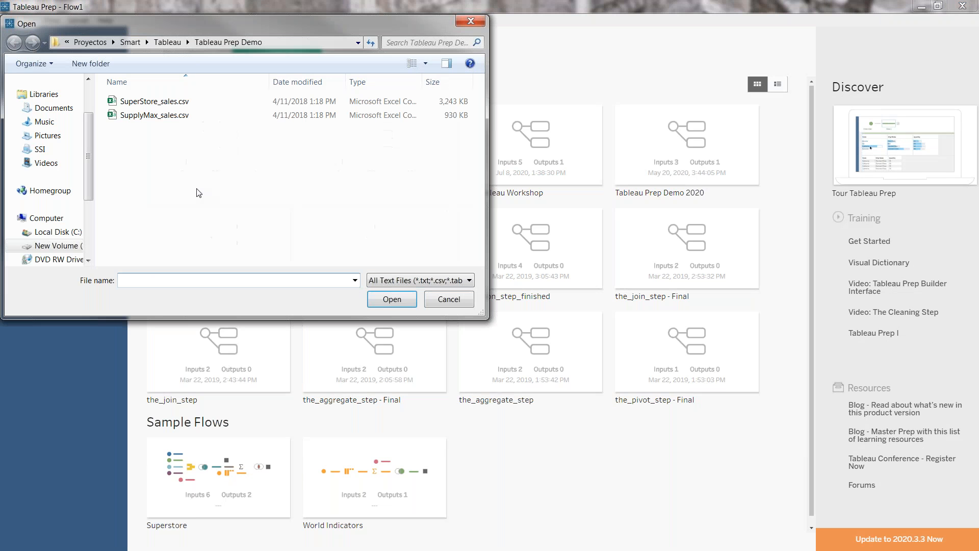
click(172, 118)
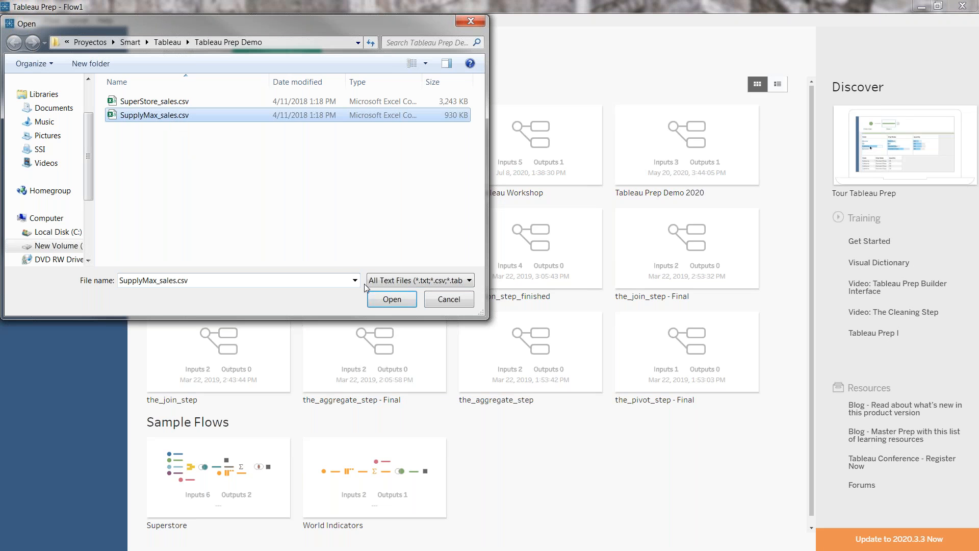
click(387, 299)
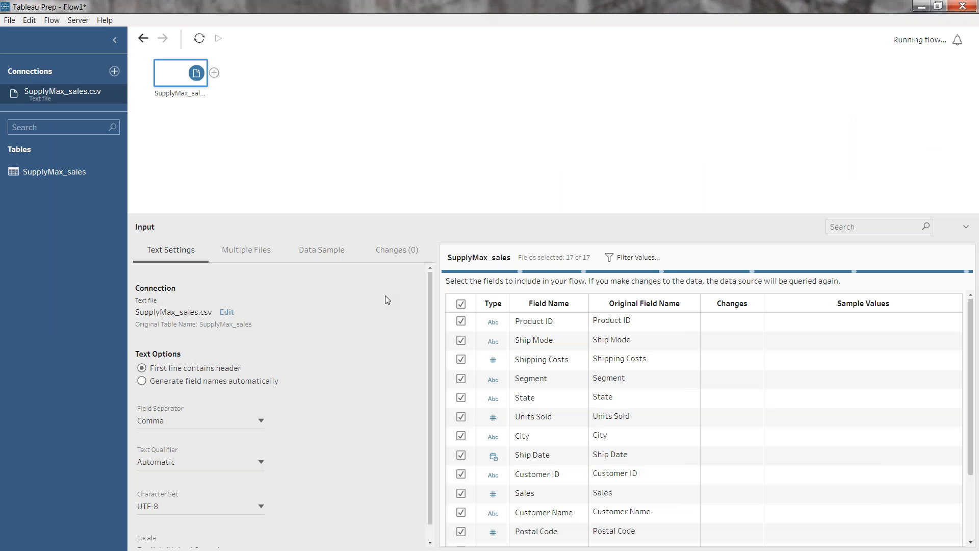
click(214, 73)
click(246, 94)
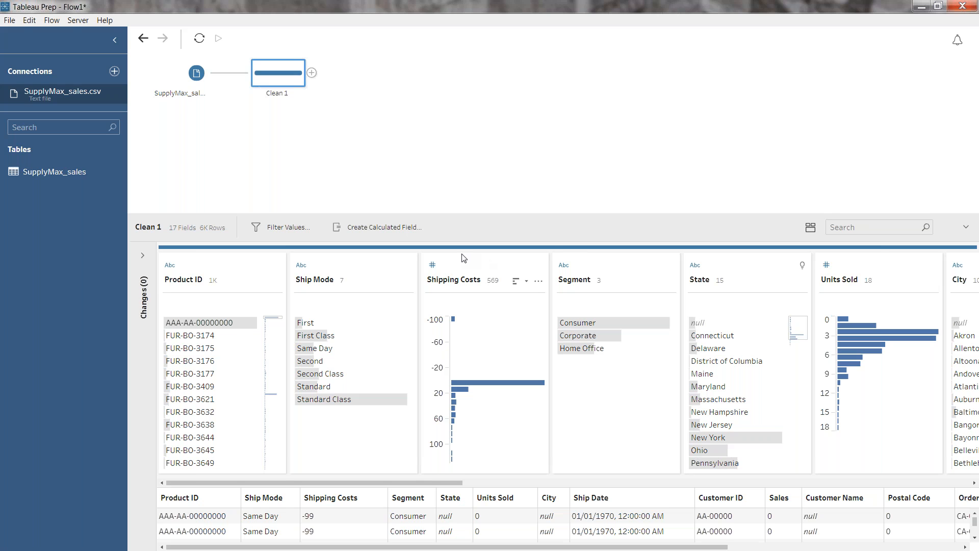
Inspect the value distributions in the Shipping Costs, Segment, Units Sold and City fields, sorting the City values by frequency, highest first
mouse_move(483, 382)
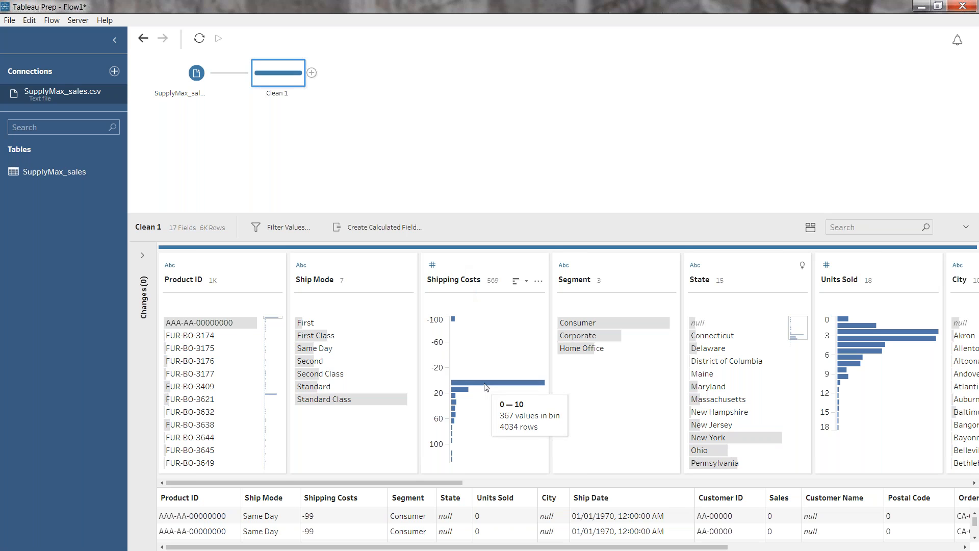
mouse_move(638, 331)
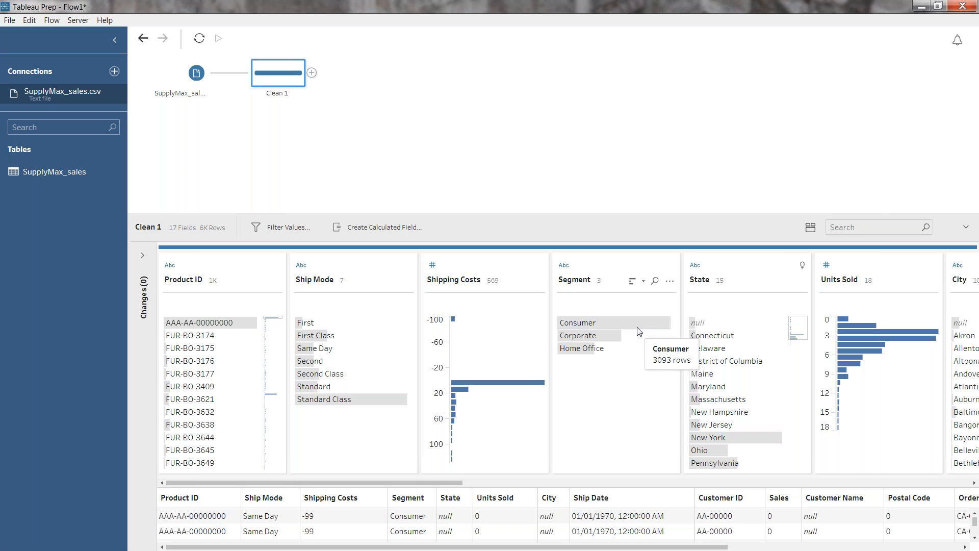
mouse_move(874, 340)
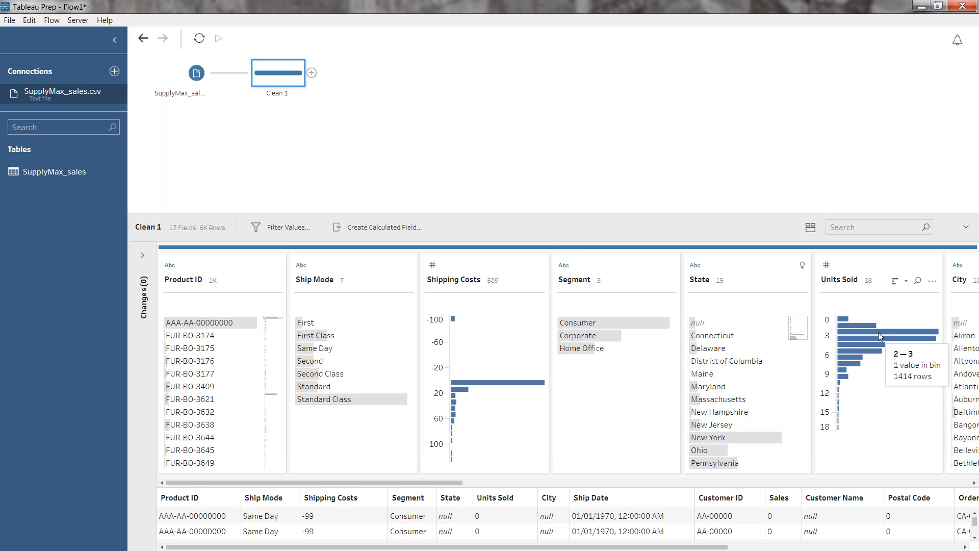
drag(460, 487, 528, 484)
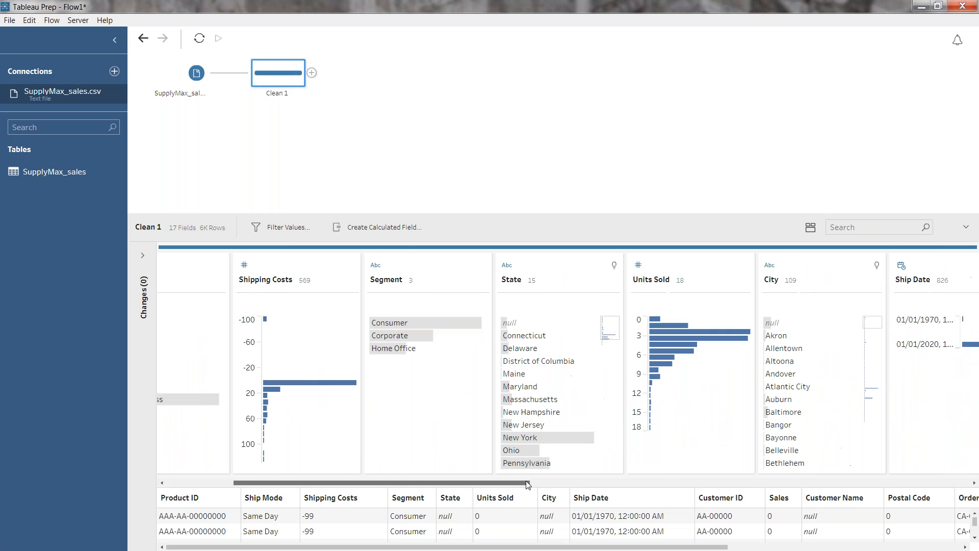
mouse_move(843, 380)
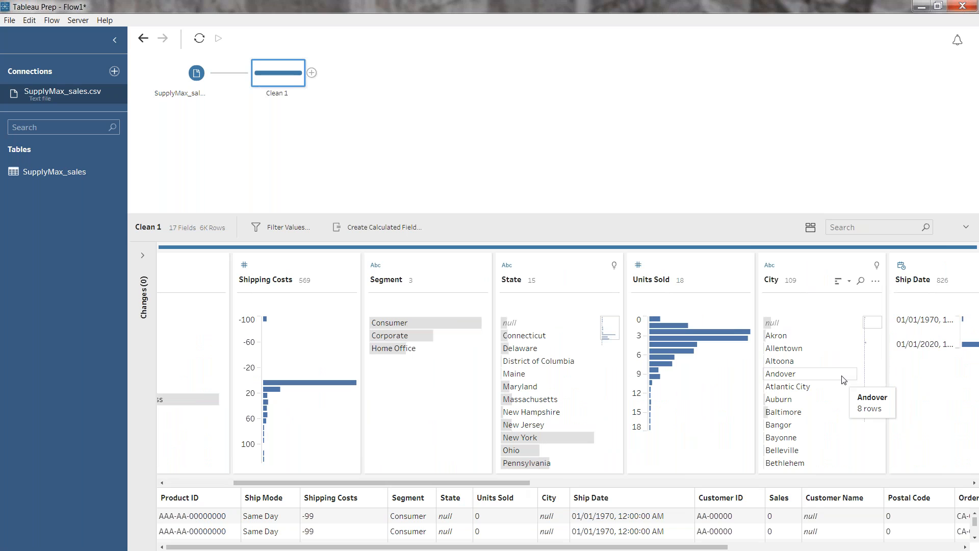
click(839, 281)
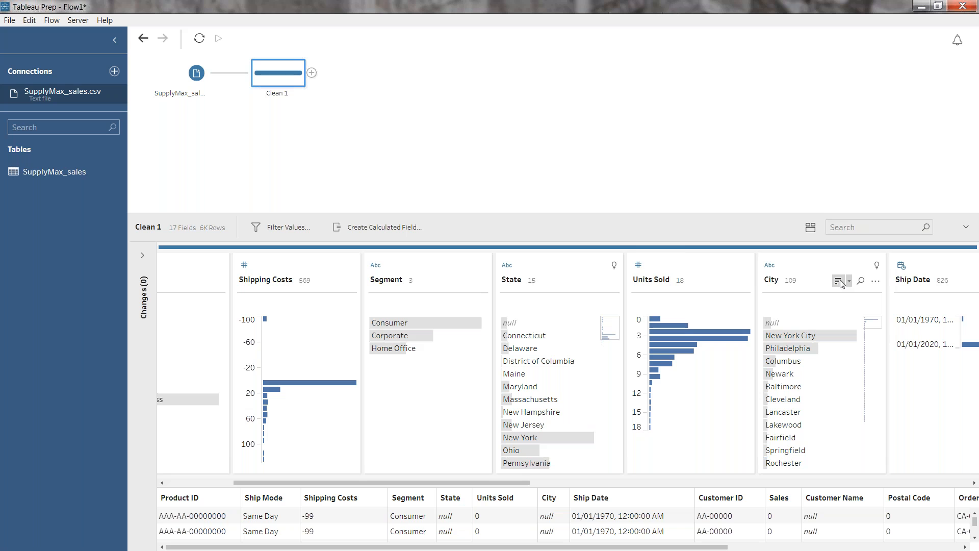
mouse_move(831, 336)
drag(521, 482, 433, 488)
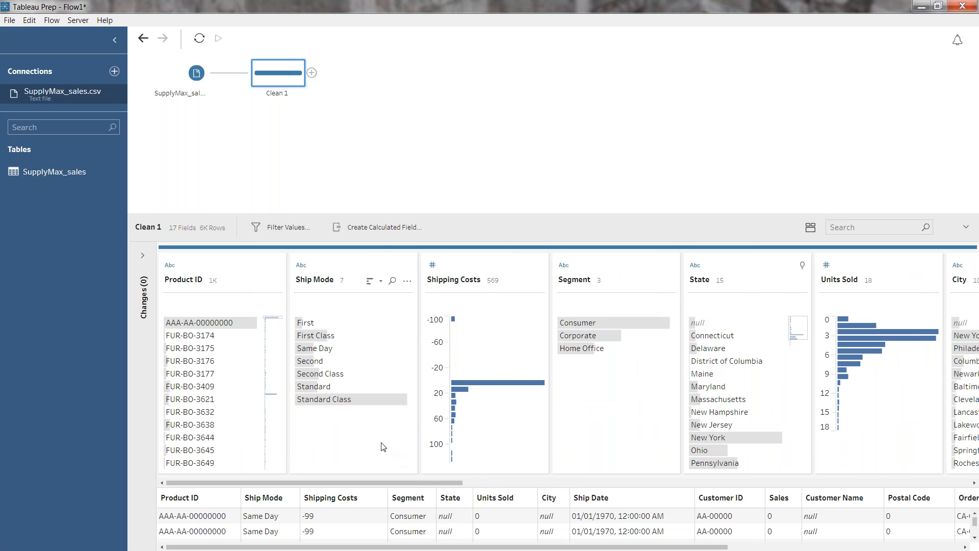
mouse_move(321, 324)
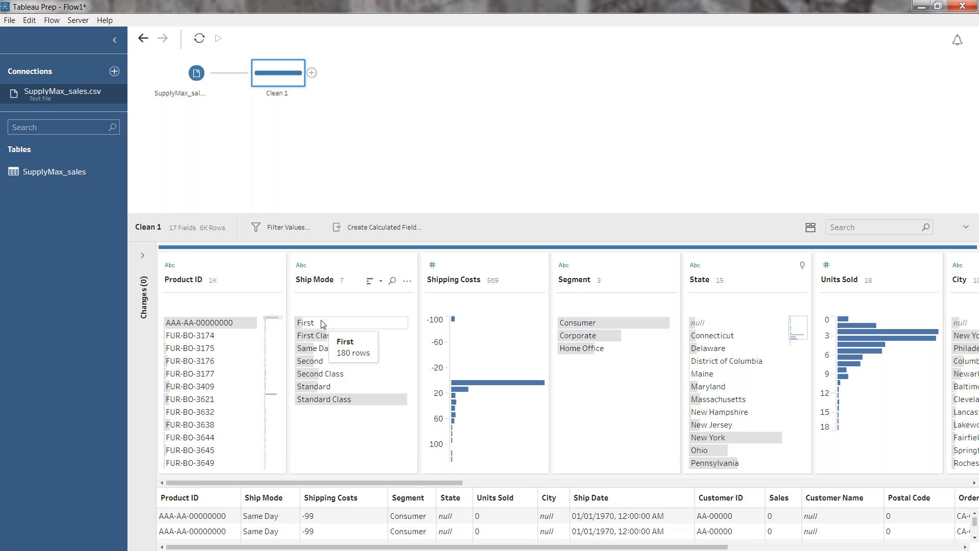
Check the records in the Shipping Costs bin from -100 to -90 and exclude that bin from the data
click(459, 321)
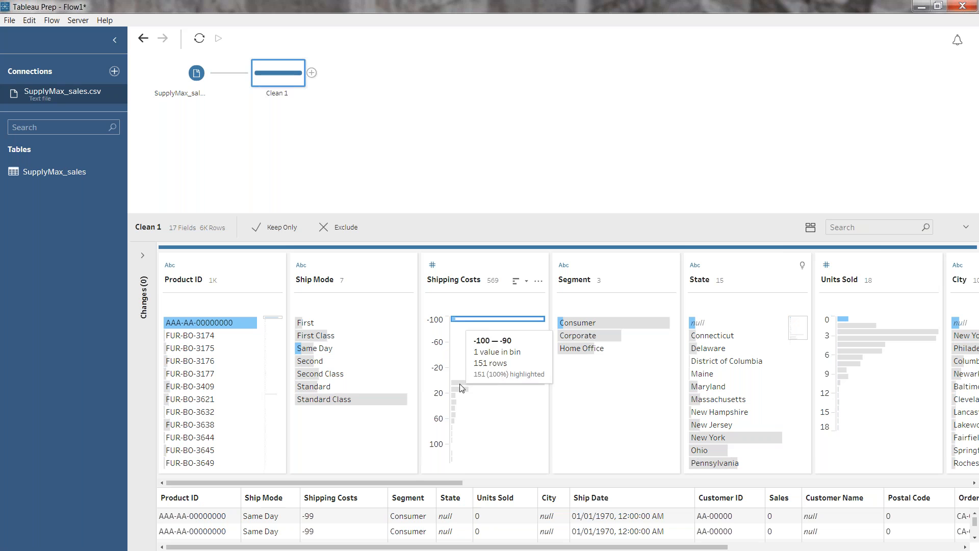
scroll(464, 529, down, 2)
scroll(464, 529, down, 2)
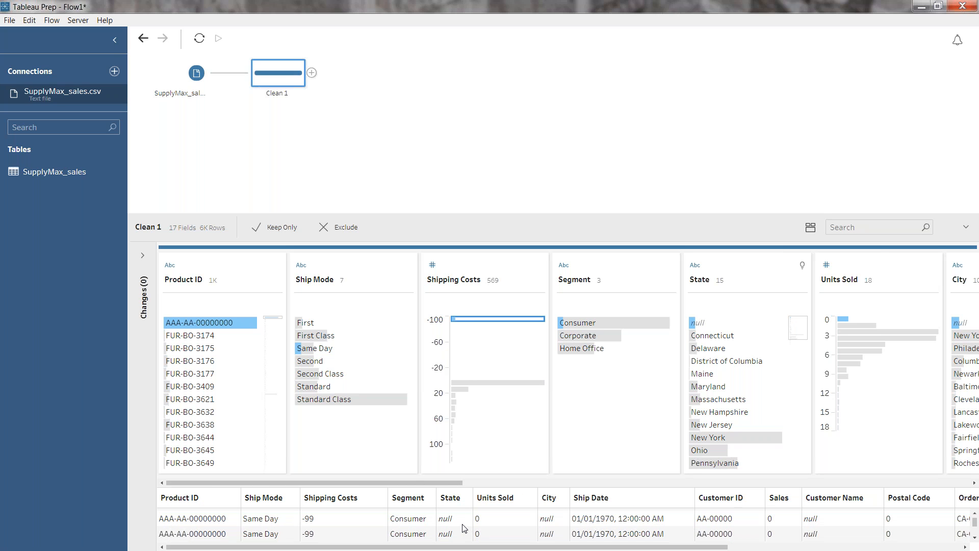
scroll(464, 528, down, 2)
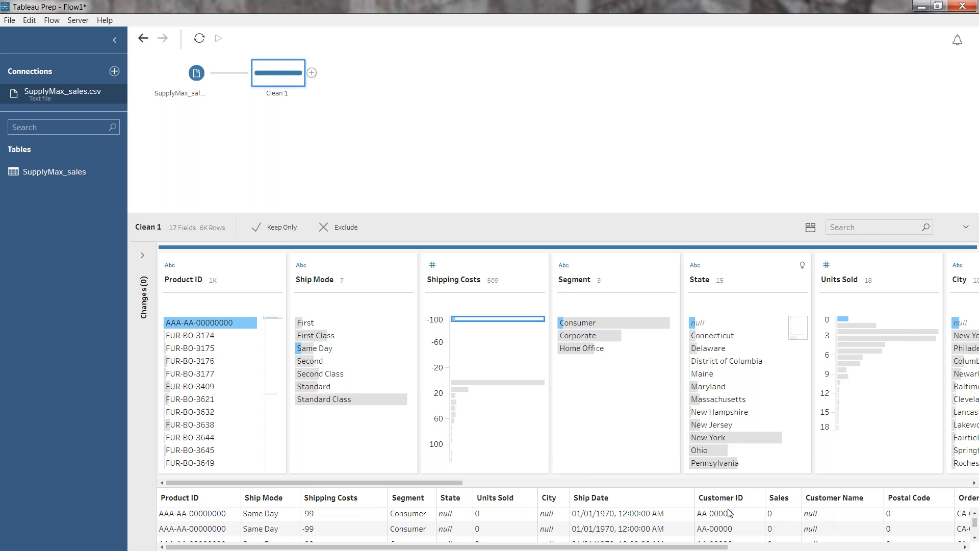
drag(445, 482, 553, 488)
drag(663, 491, 425, 475)
click(487, 320)
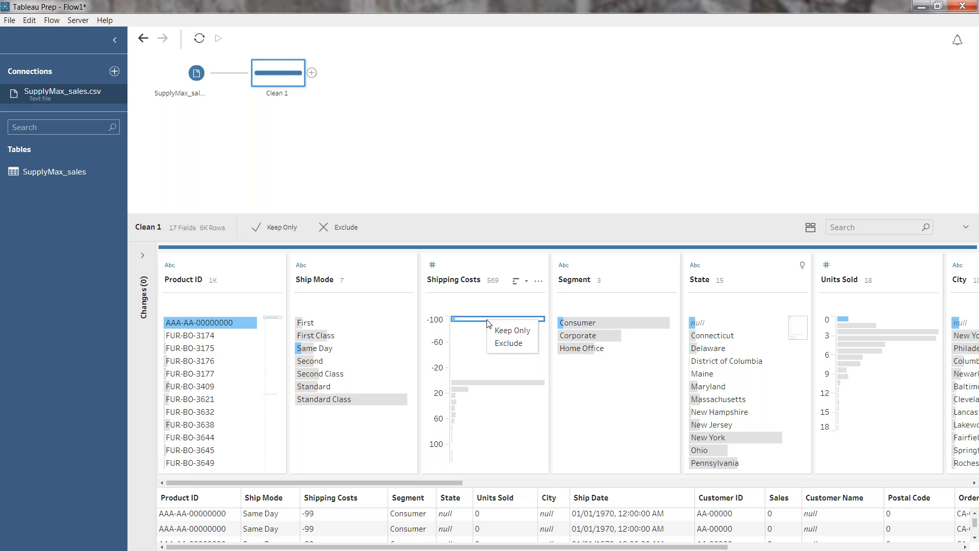
click(513, 344)
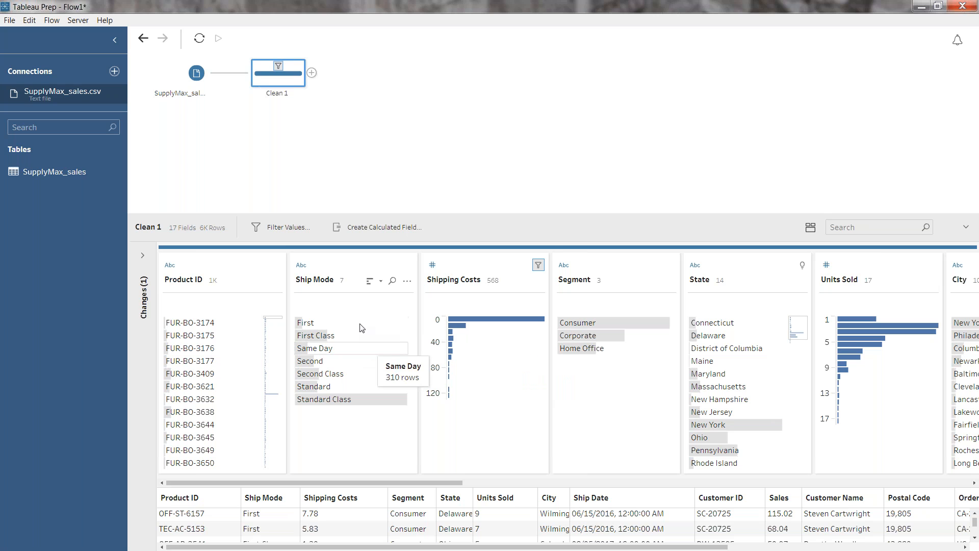
Group the Ship Mode values by pronunciation and review the members of the First Class, Second Class and Standard Class groups
click(407, 281)
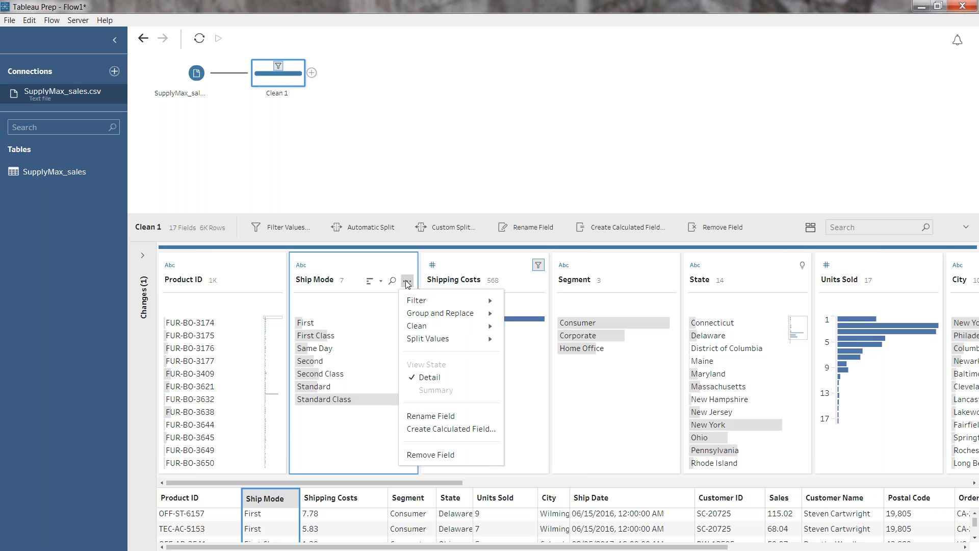
mouse_move(459, 313)
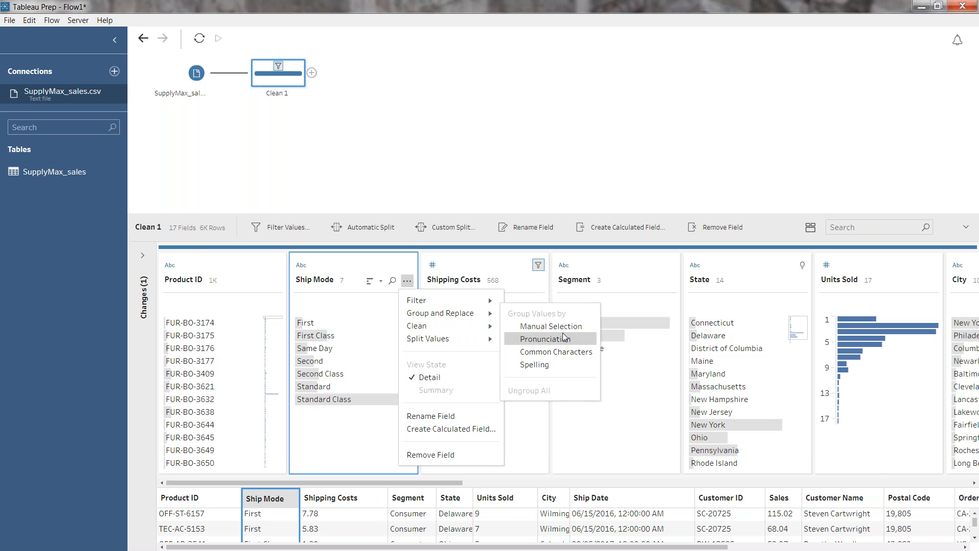
click(589, 340)
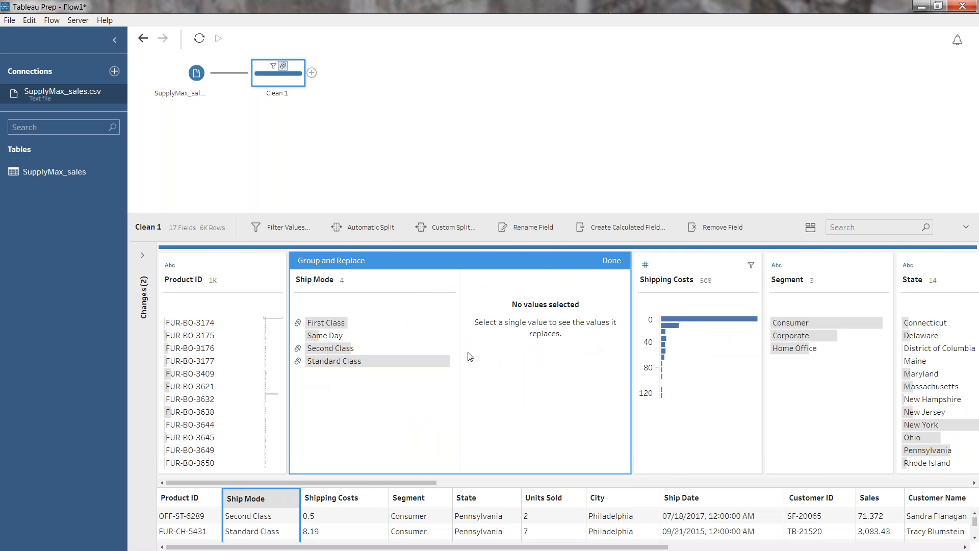
click(337, 323)
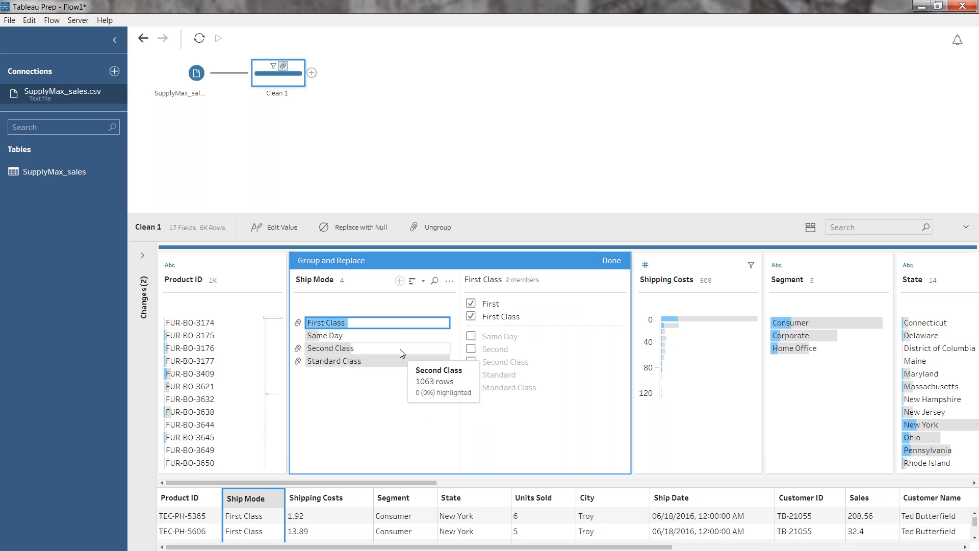
click(399, 348)
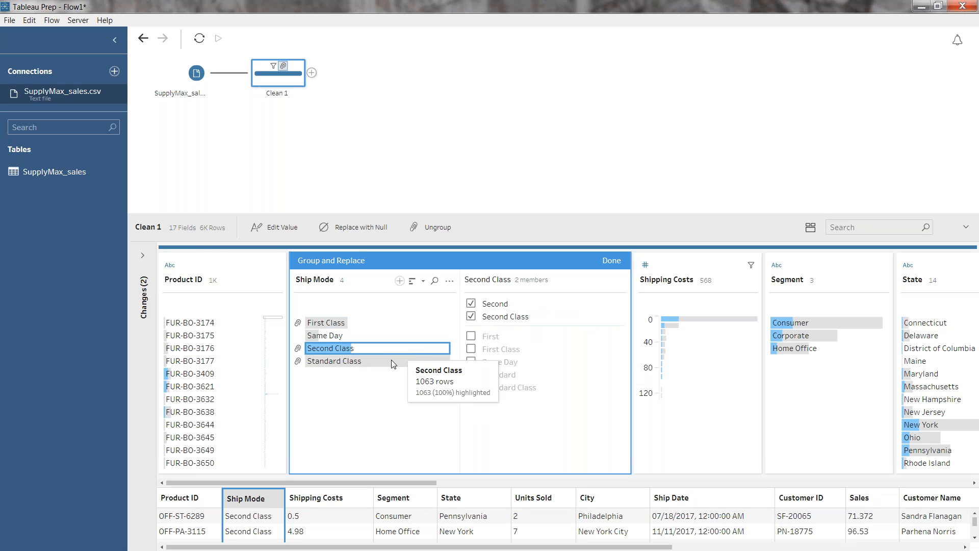
click(389, 362)
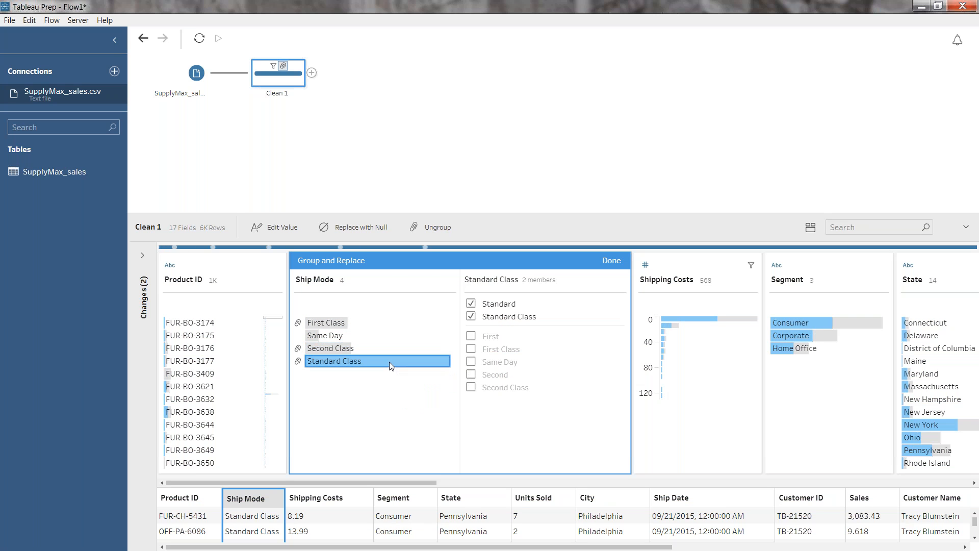
click(614, 262)
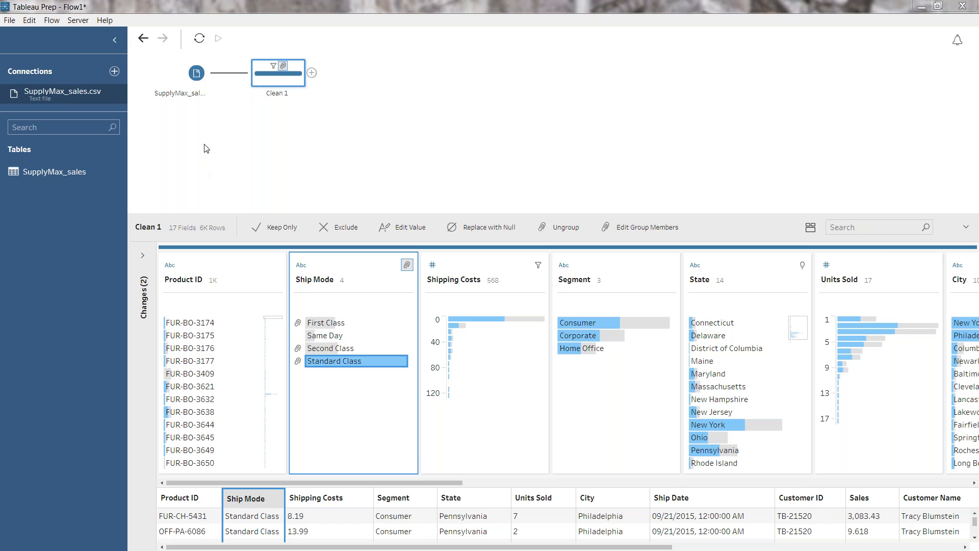
Add a Microsoft SQL Server connection to the server localhost using Windows Authentication
click(114, 72)
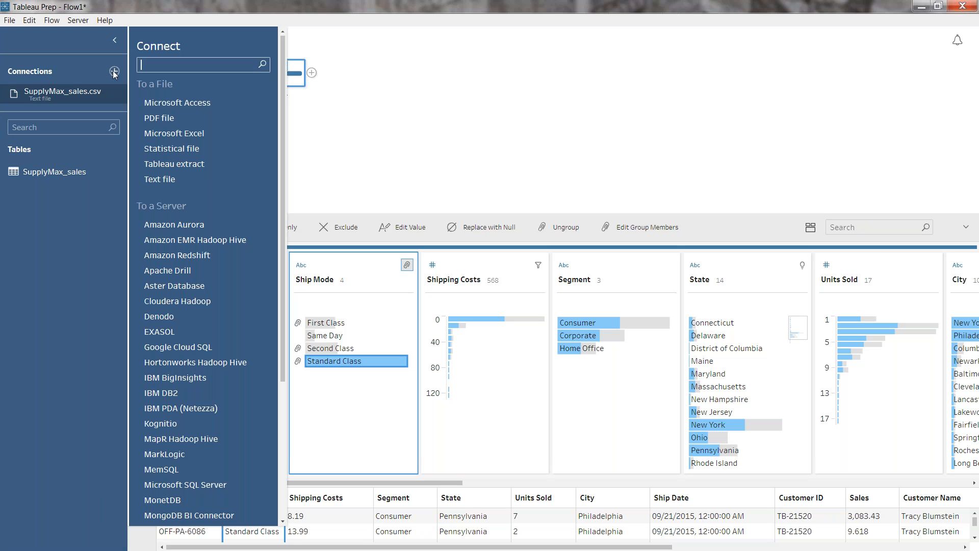
click(194, 485)
text(localhost)
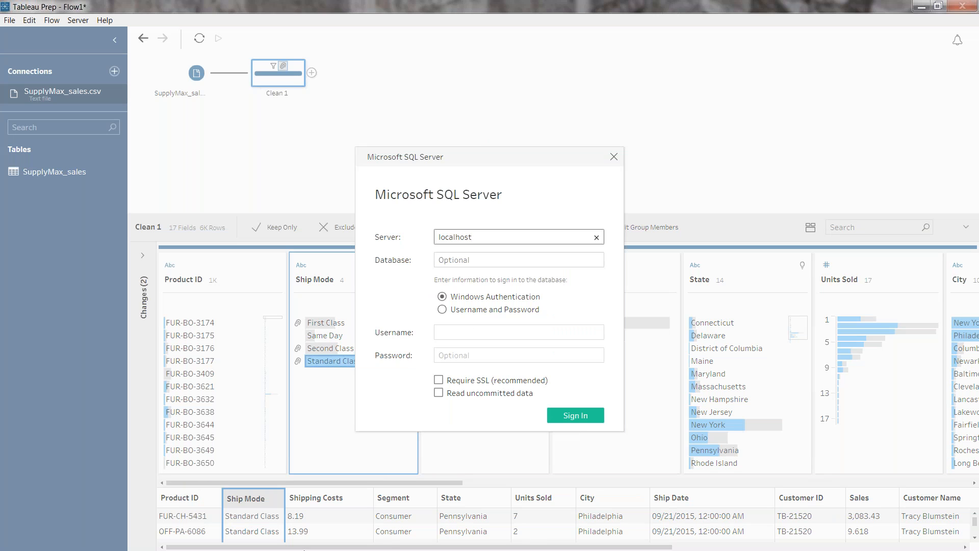
click(586, 420)
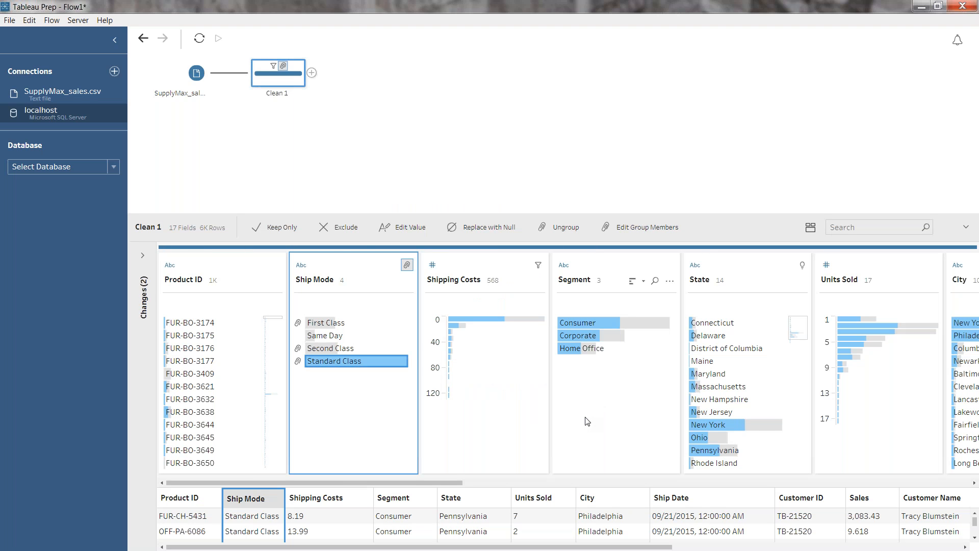
Choose the Superstore database and add its SuperStore_sales table to the flow below the SupplyMax_sales input
click(111, 169)
scroll(61, 239, down, 5)
click(42, 259)
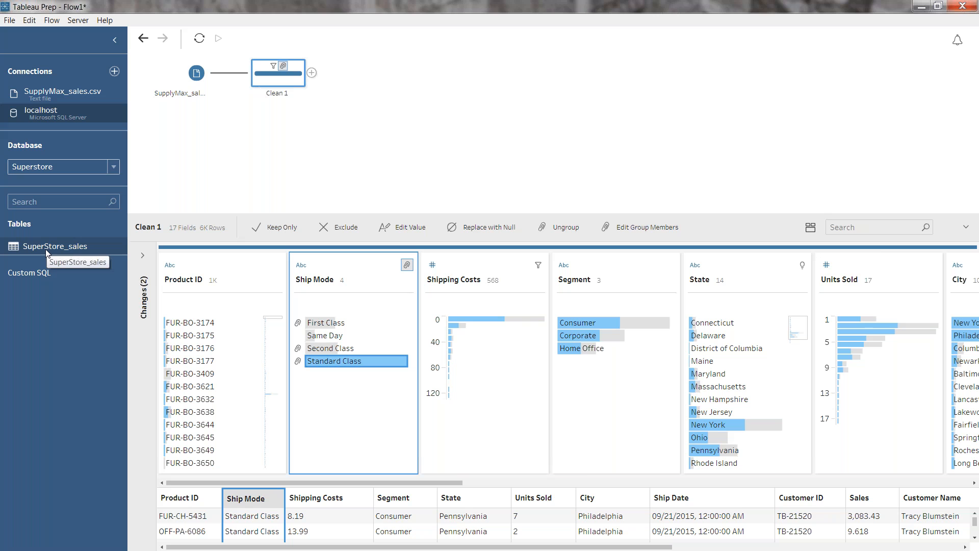
drag(46, 253, 210, 157)
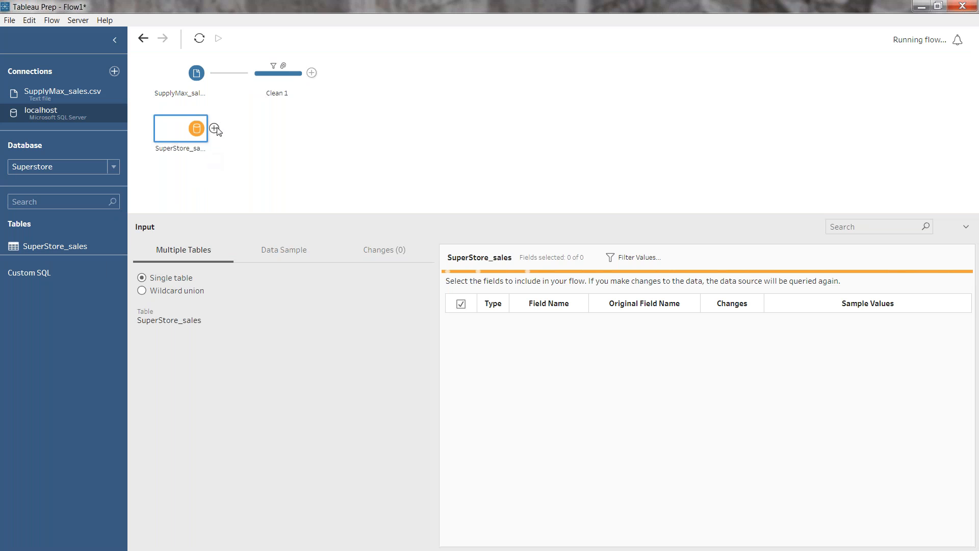
Add a cleaning step after the SuperStore_sales input and union it with the Clean 1 step
click(215, 128)
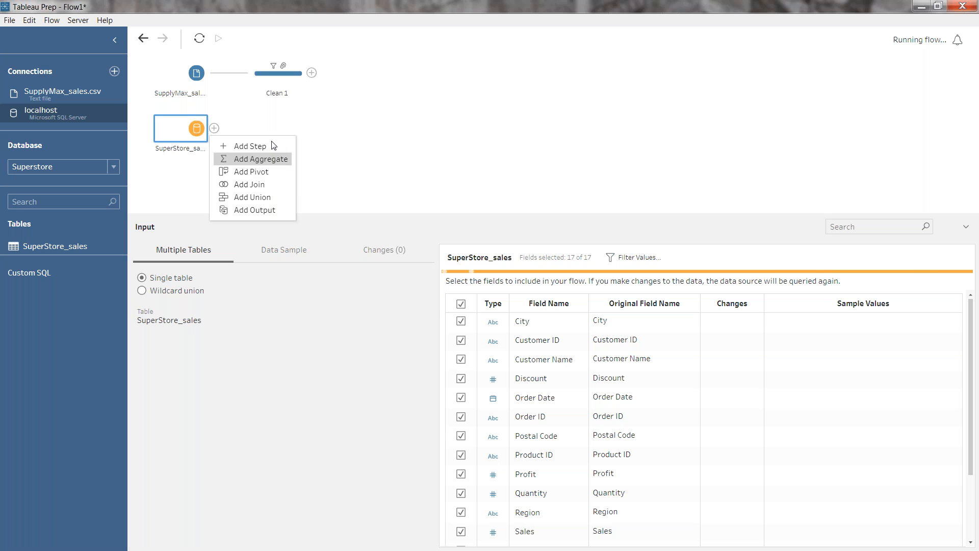
click(250, 146)
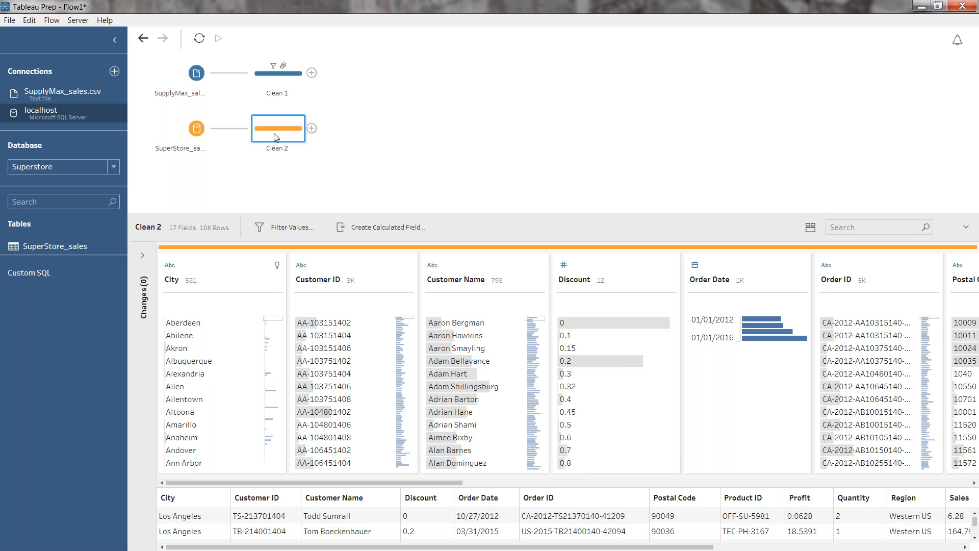
drag(276, 137, 299, 98)
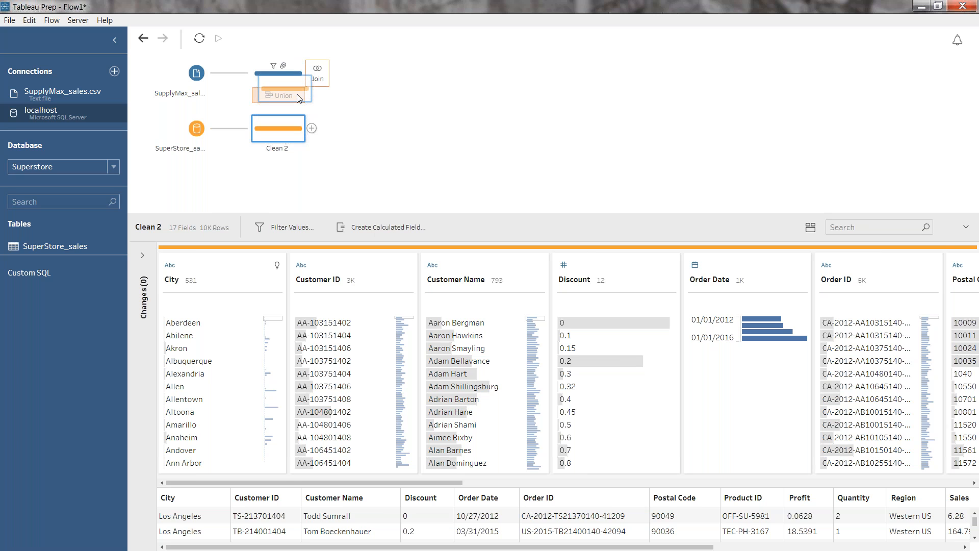
Complete the union of Clean 2 with Clean 1, then isolate the mismatched fields and merge Units Sold with Quantity
drag(298, 98, 298, 97)
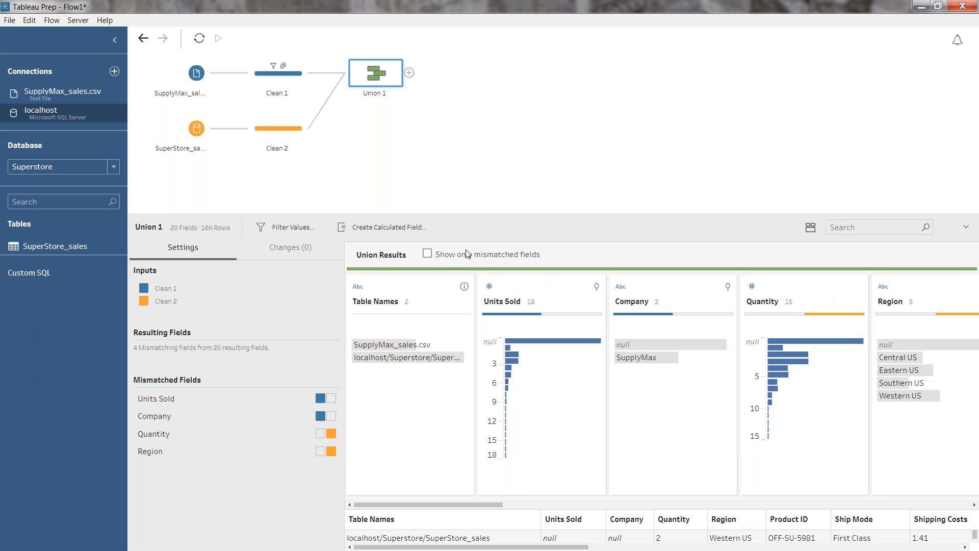
click(428, 255)
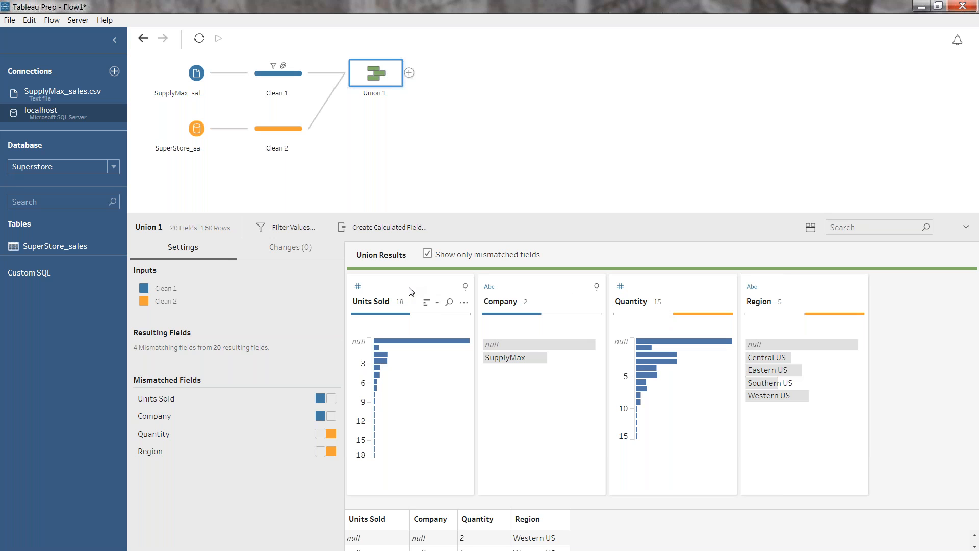
drag(411, 292, 671, 291)
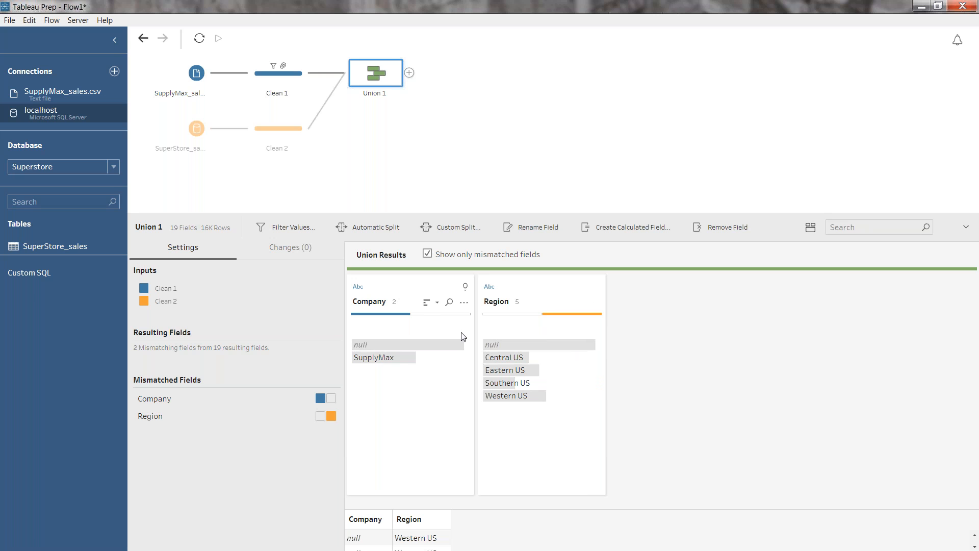
Remove the mismatched Company and Region fields from the Union 1 results
click(463, 303)
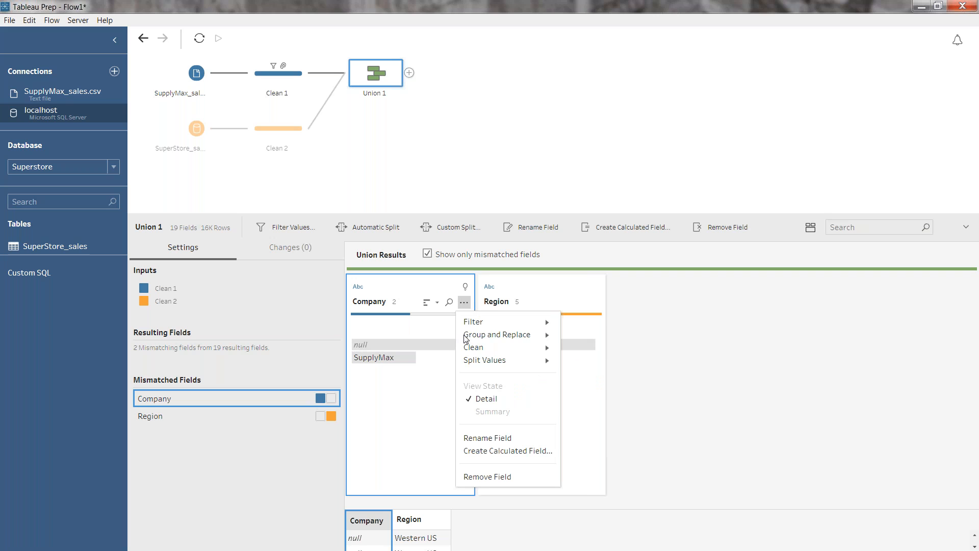
click(507, 478)
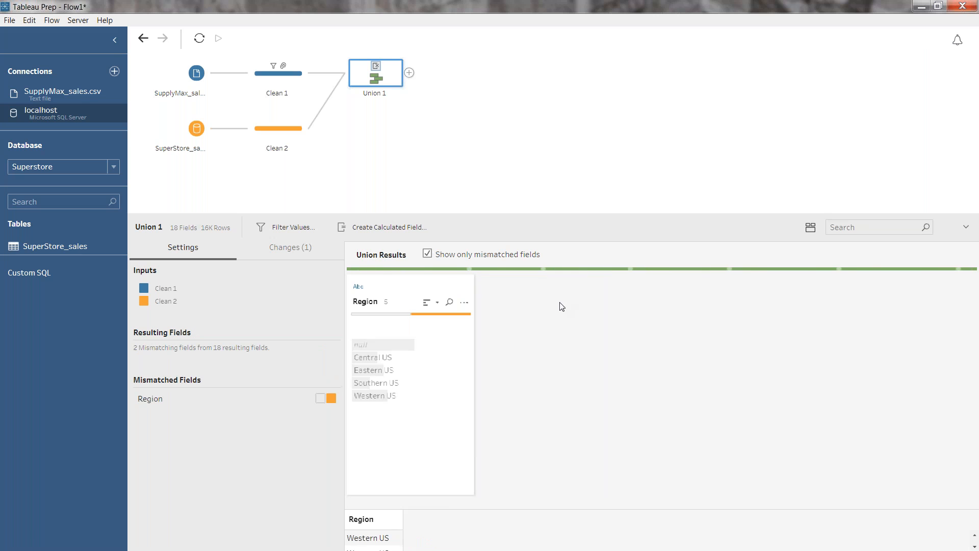
click(463, 302)
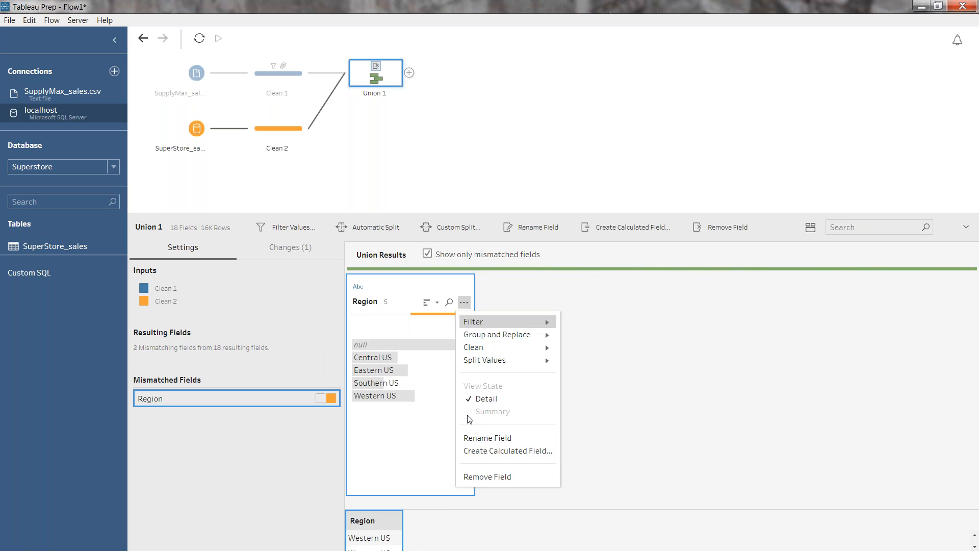
click(488, 477)
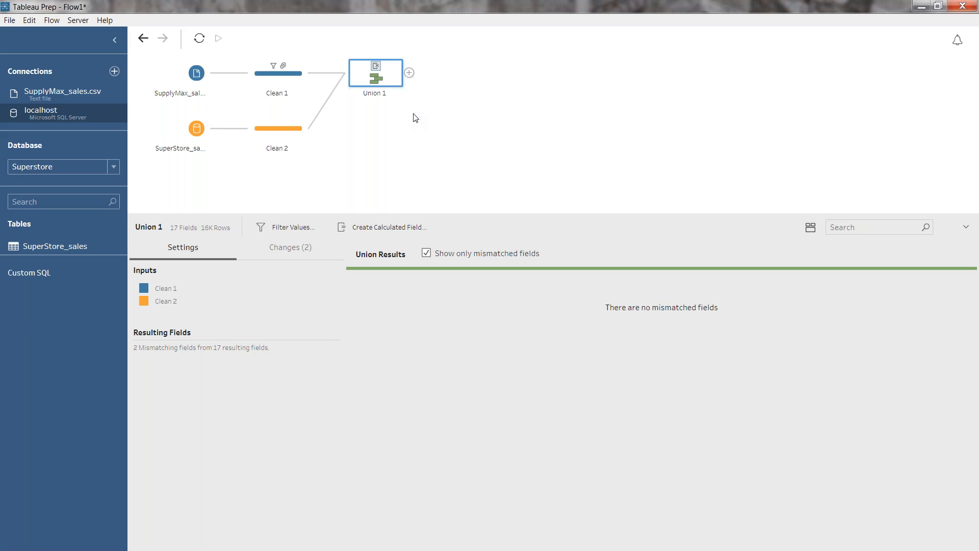
Connect to the Excel file MasterProductList.xlsx and join its MasterProductList input with Union 1
click(114, 72)
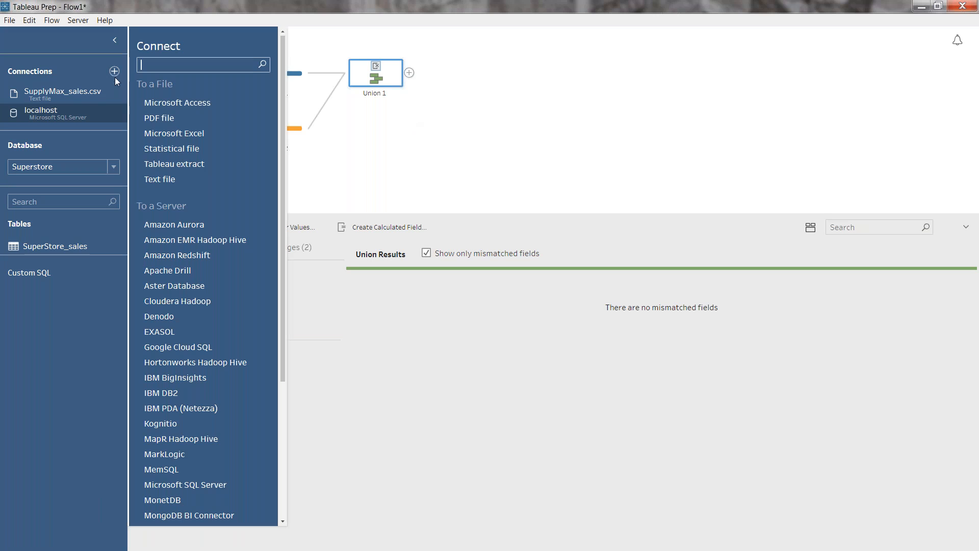
click(198, 134)
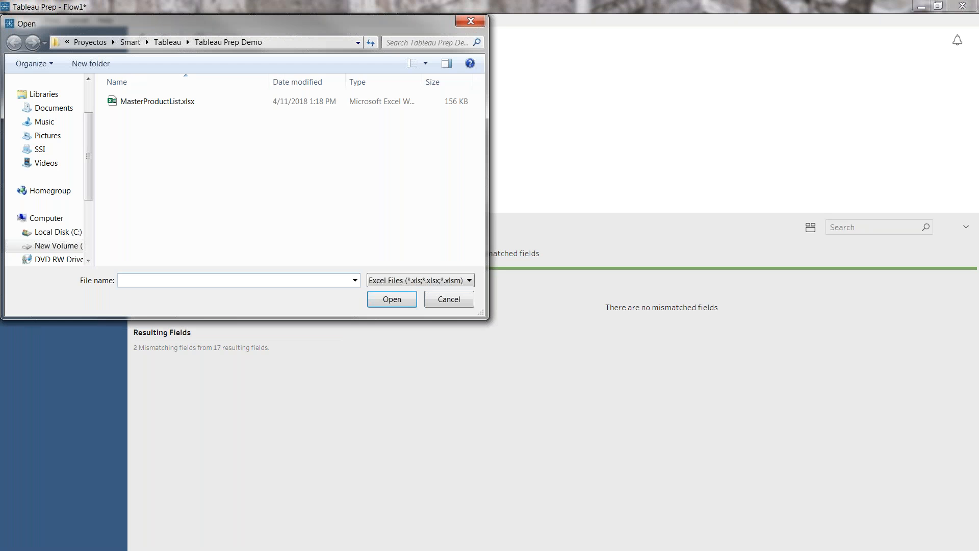
click(171, 105)
click(396, 298)
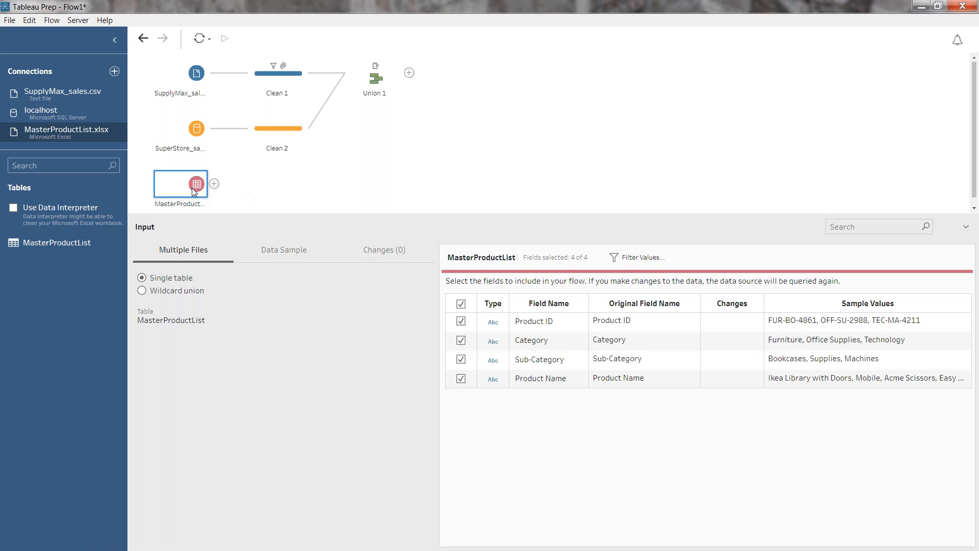
drag(192, 188, 420, 77)
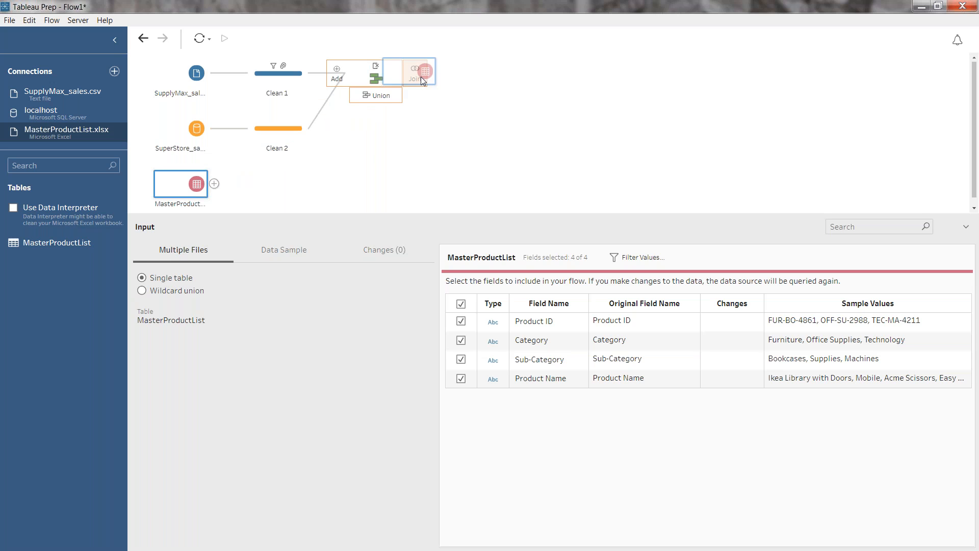
drag(420, 76, 422, 77)
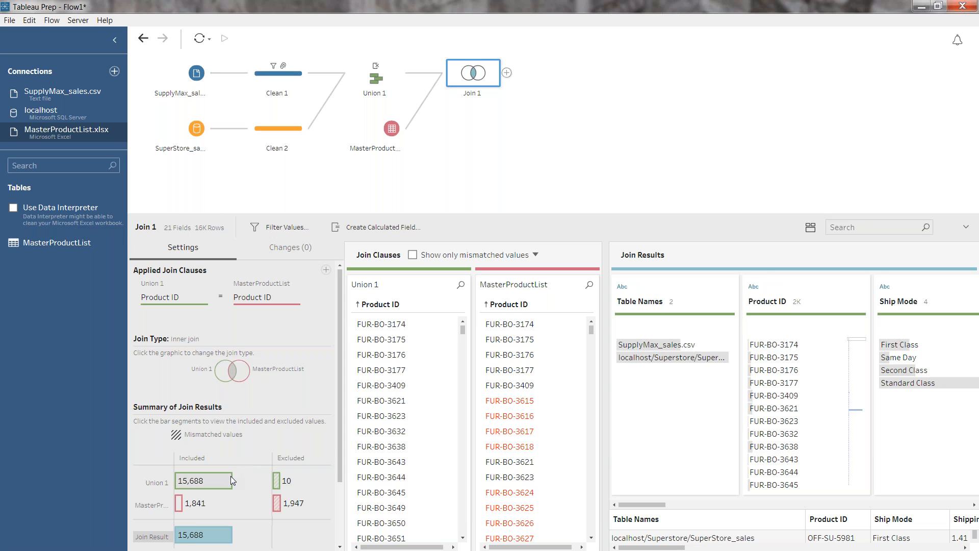
Examine the join's included and excluded rows, comparing left and inner join, and inspect the unmatched rows excluded from Union 1
mouse_move(207, 479)
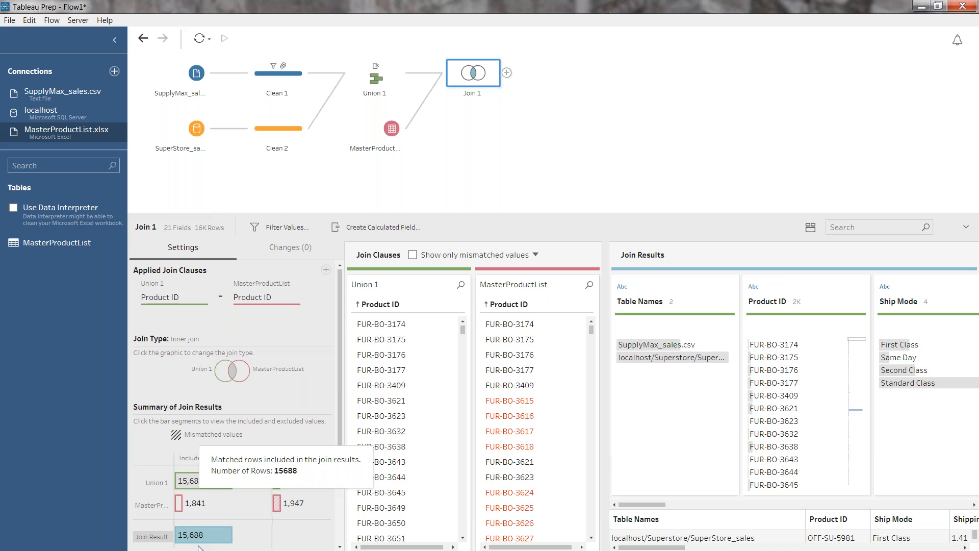
mouse_move(211, 543)
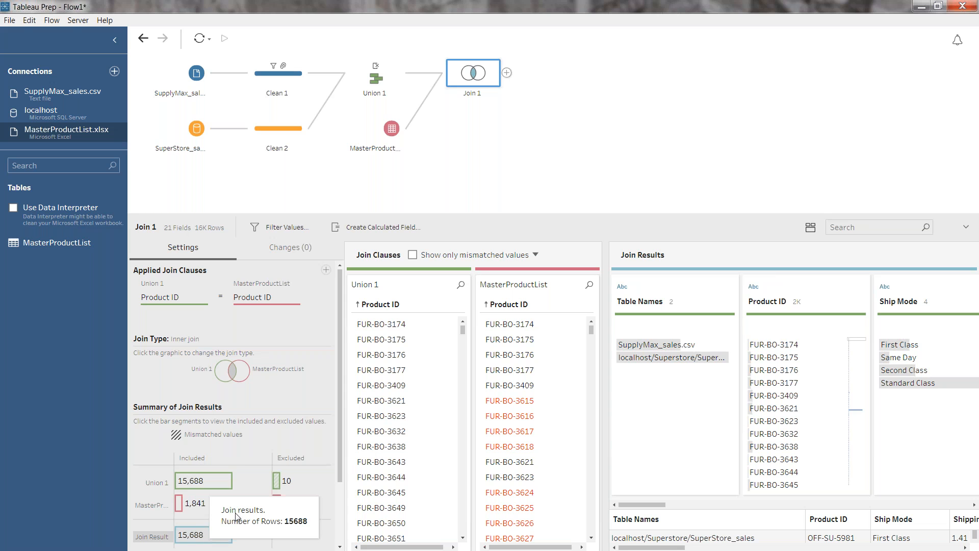
mouse_move(277, 482)
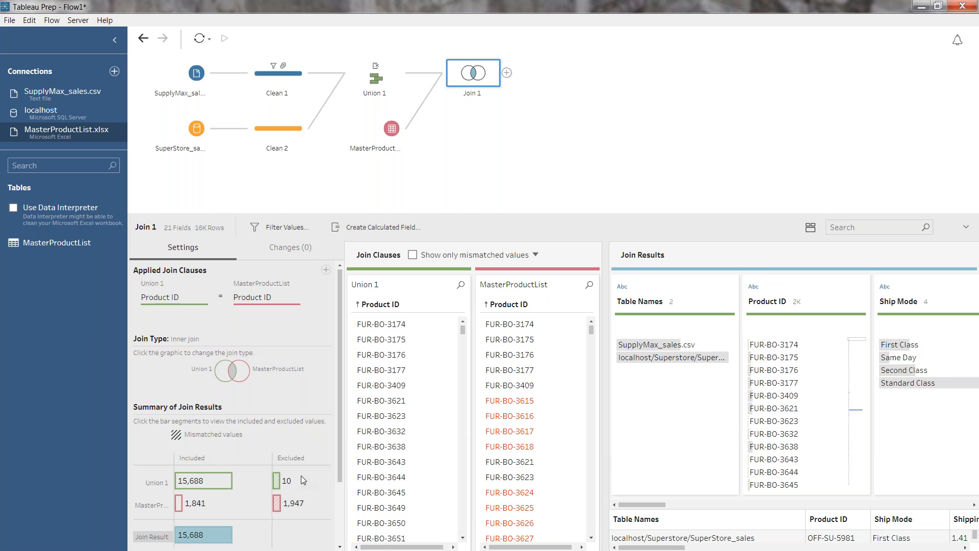
click(225, 373)
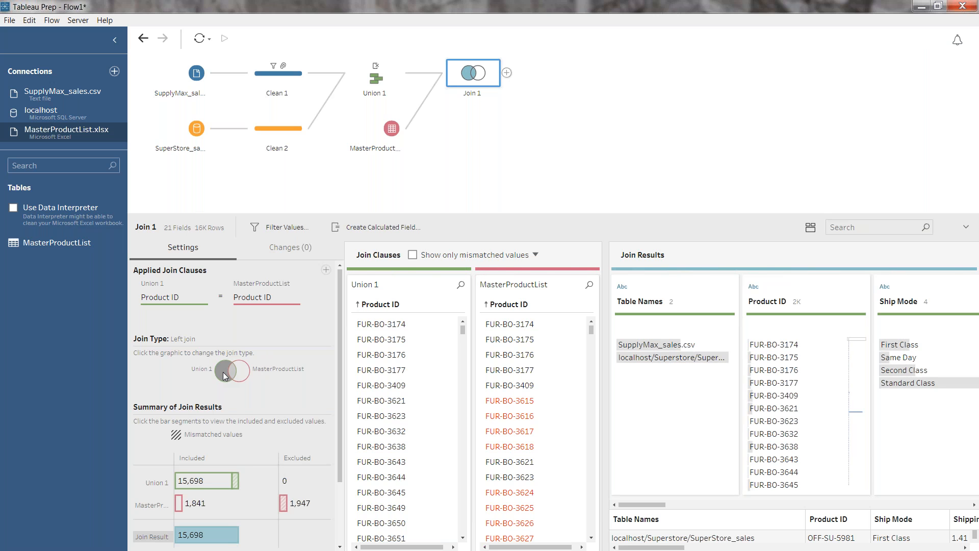
click(224, 376)
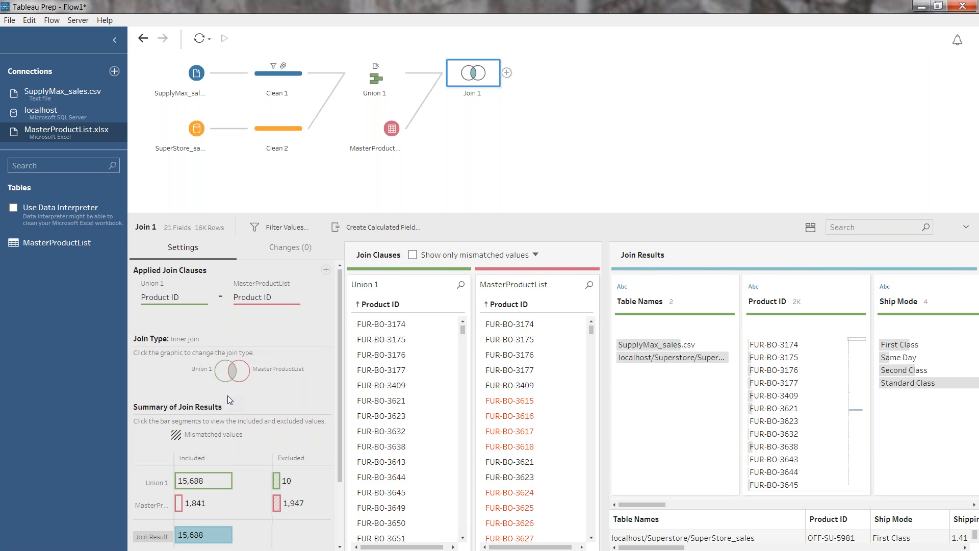
click(277, 482)
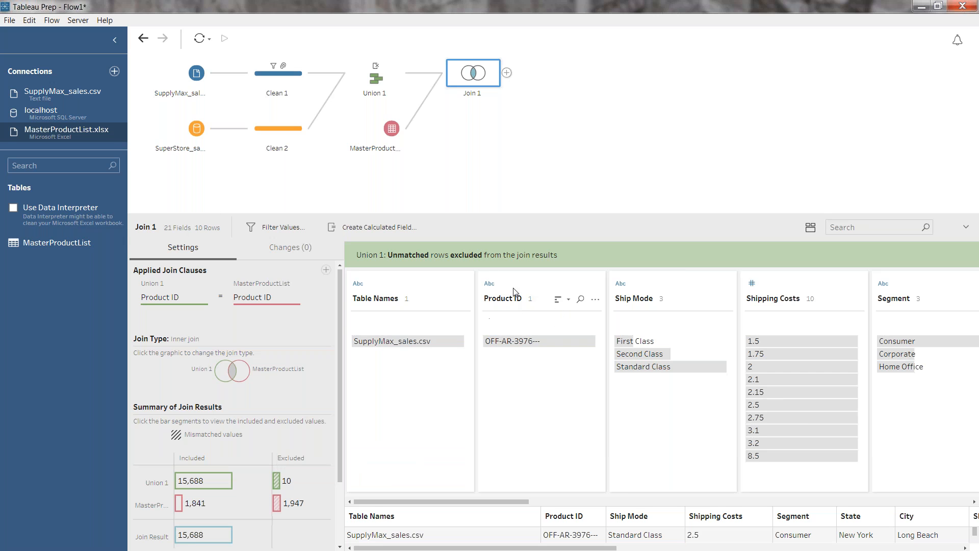
mouse_move(541, 344)
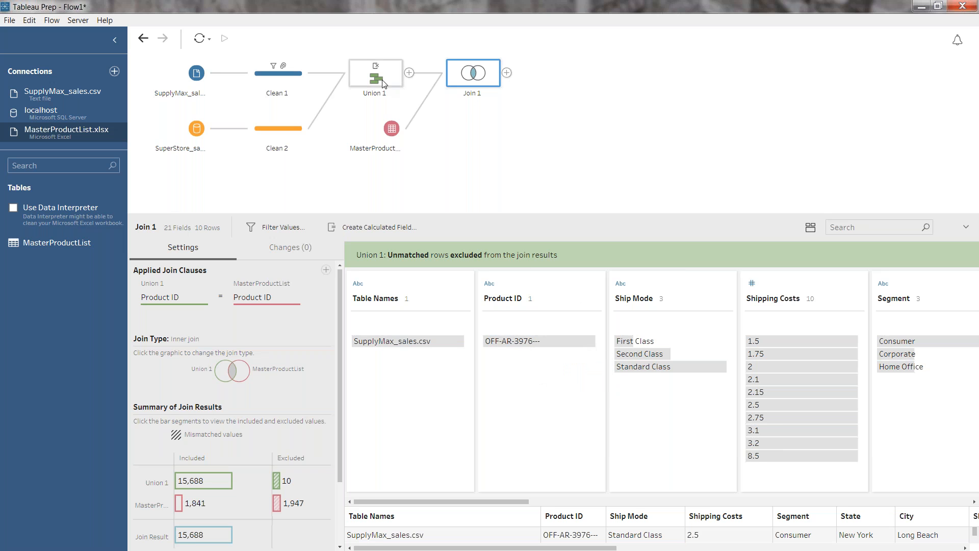
Insert a cleaning step between Union 1 and Join 1, and correct the Product ID value OFF-AR-3976--- to OFF-AR-3976
click(409, 72)
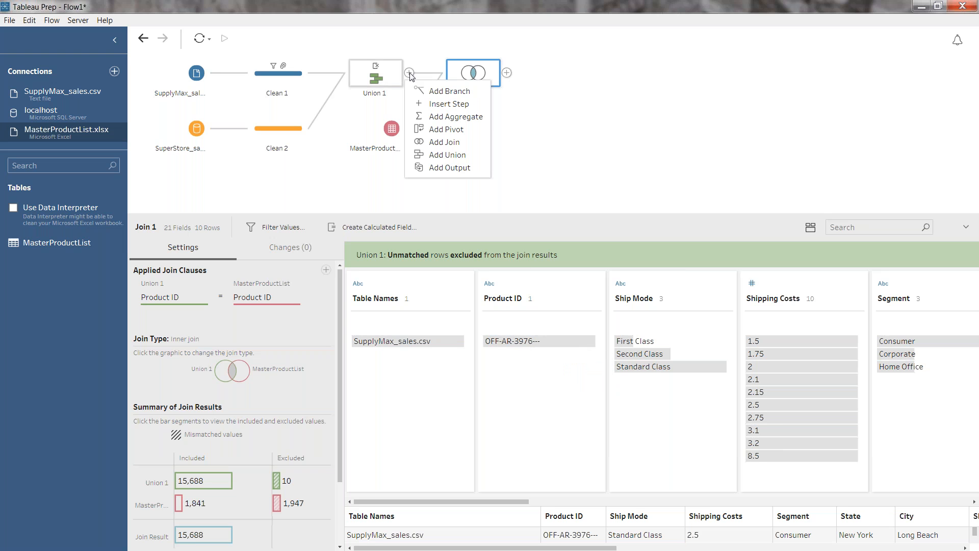
click(449, 105)
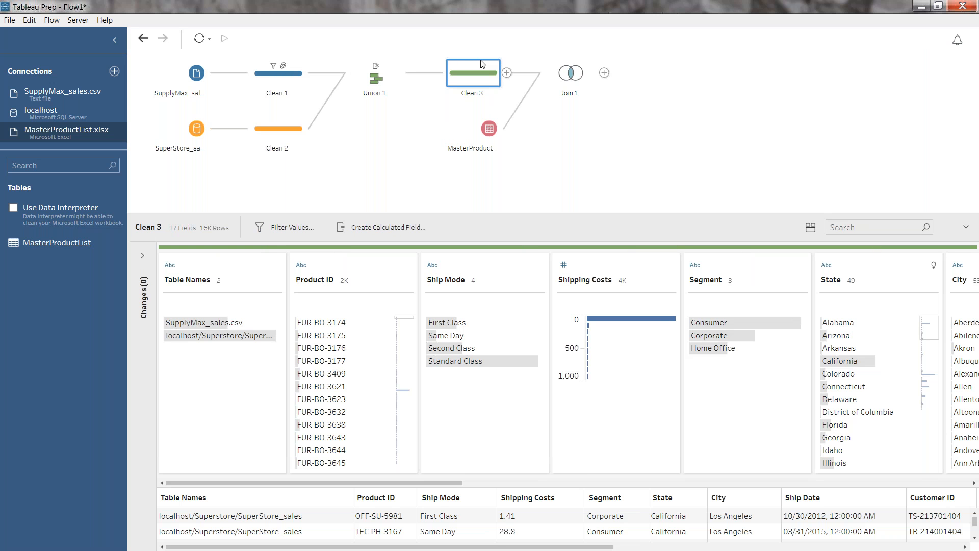
mouse_move(387, 282)
click(392, 280)
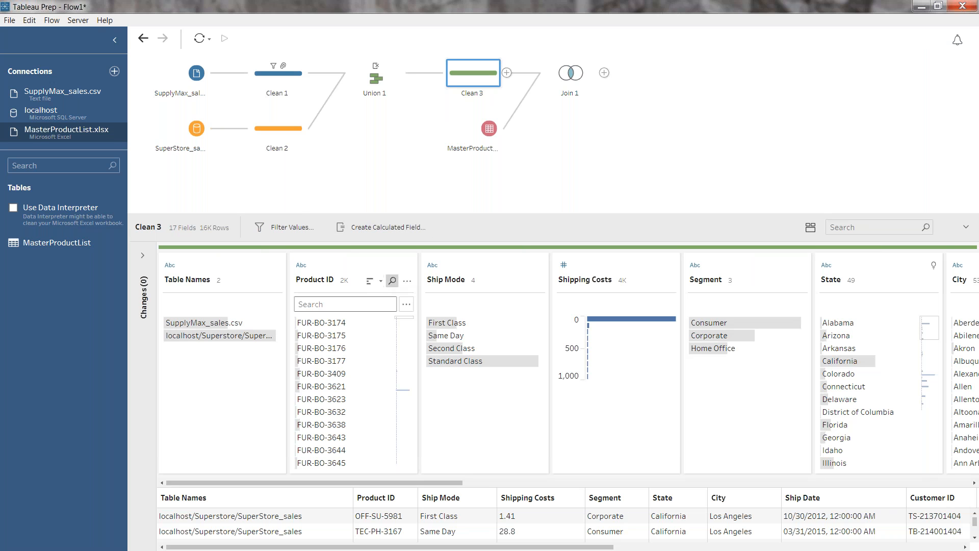
text(---)
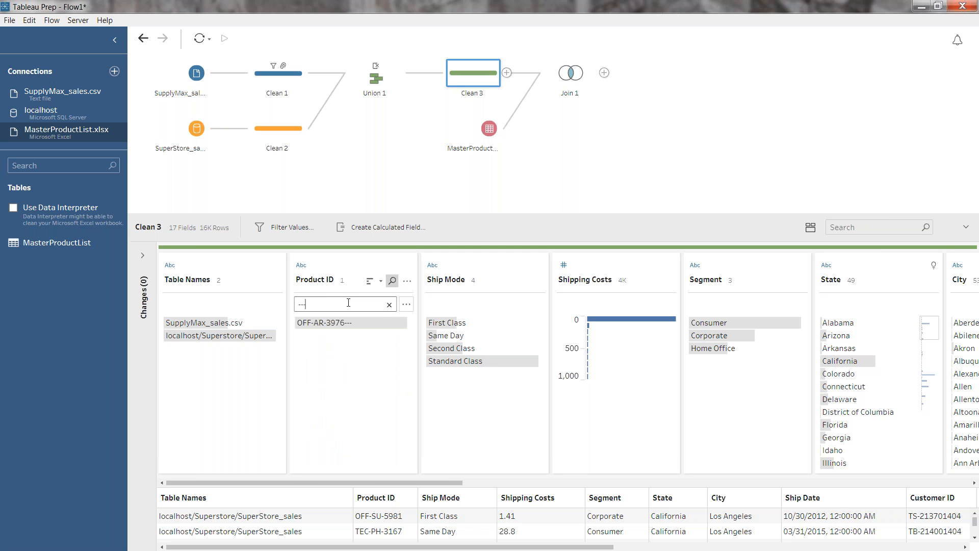
mouse_move(350, 325)
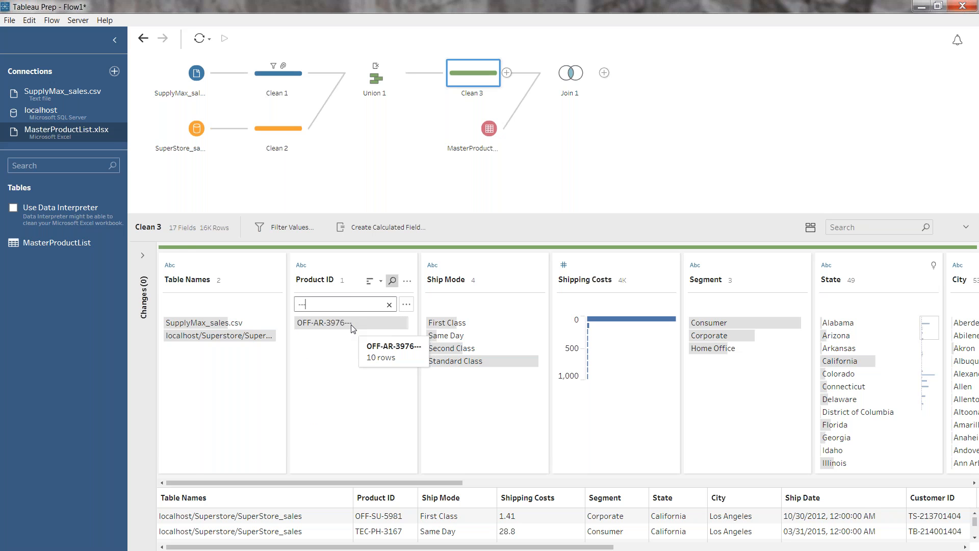
double_click(351, 324)
key(End)
key(BackSpace)
key(BackSpace)
key(BackSpace)
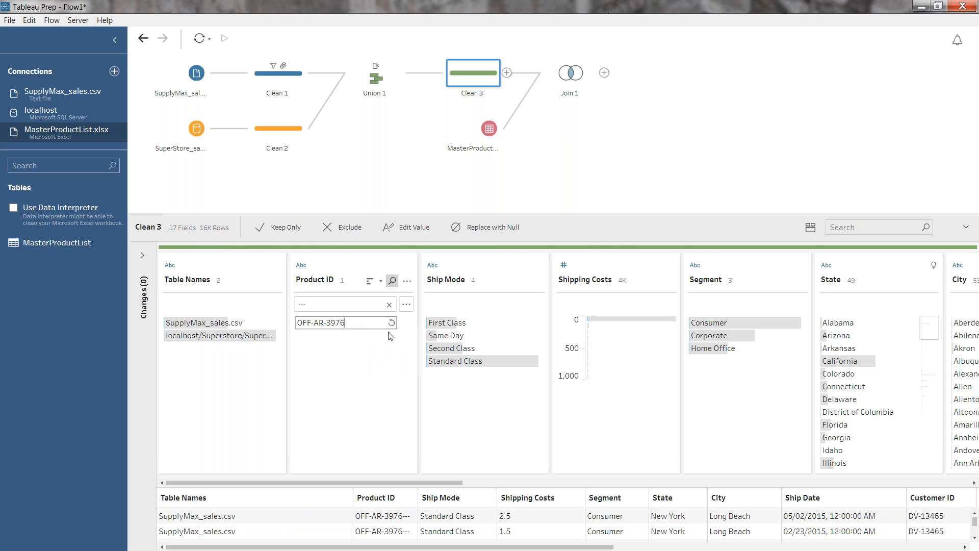
key(Return)
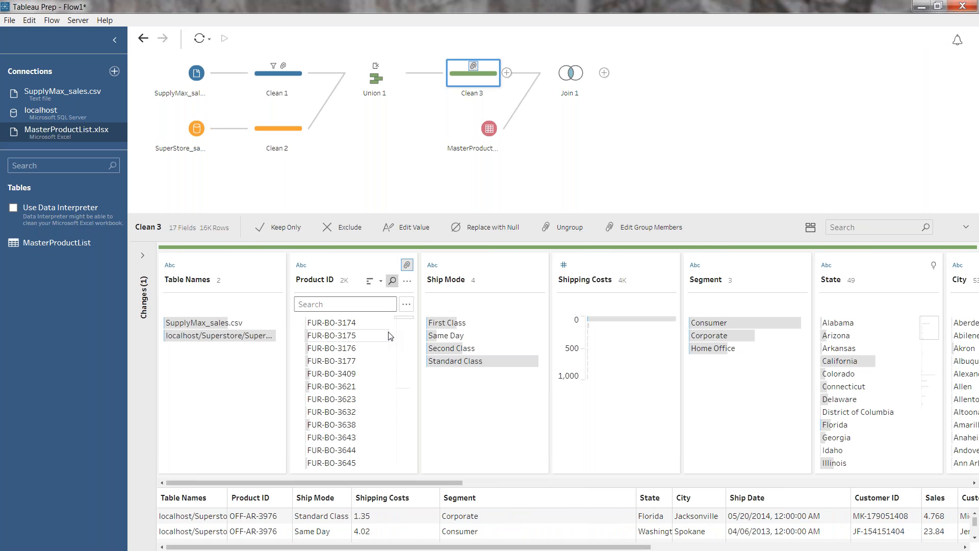
Check the updated Join 1 results and review the changes recorded in the Clean 3 and Clean 1 steps
click(573, 74)
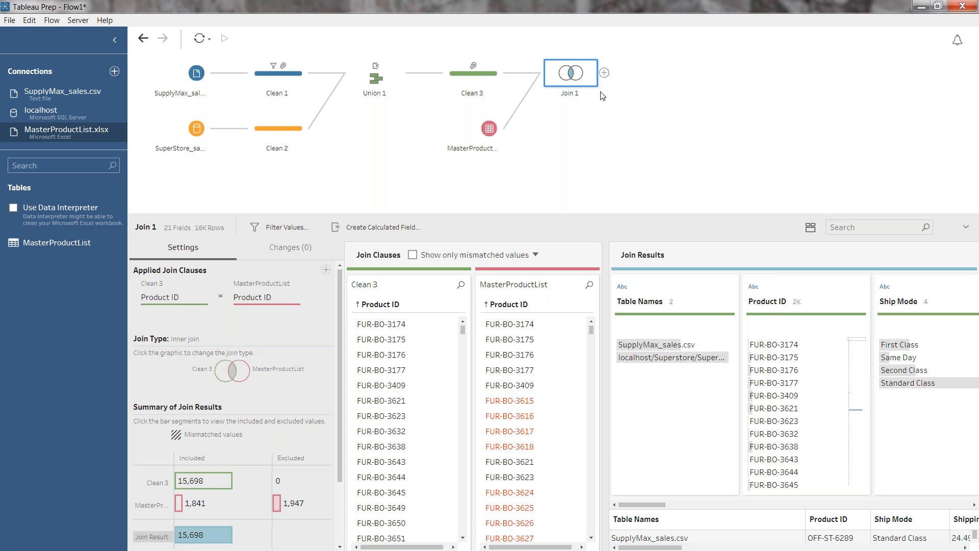
click(473, 67)
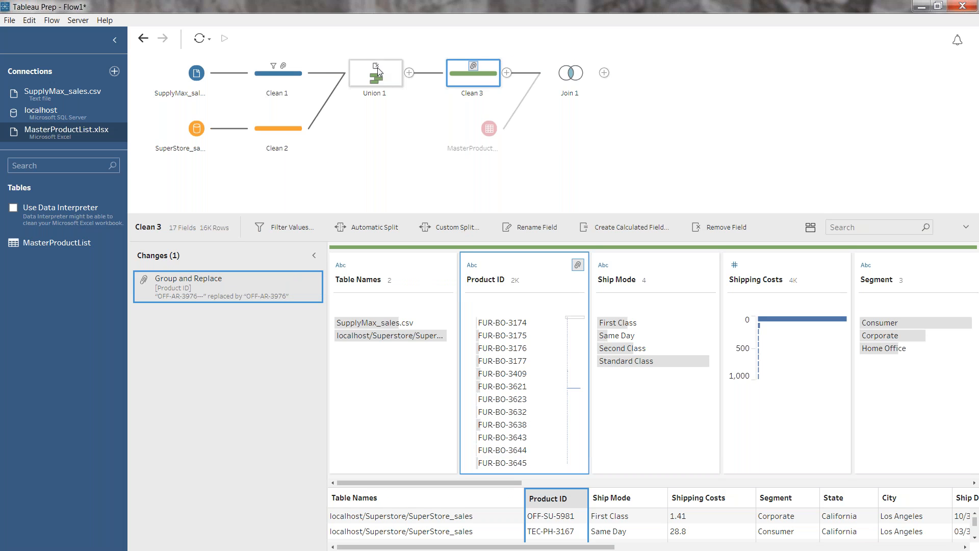
click(283, 65)
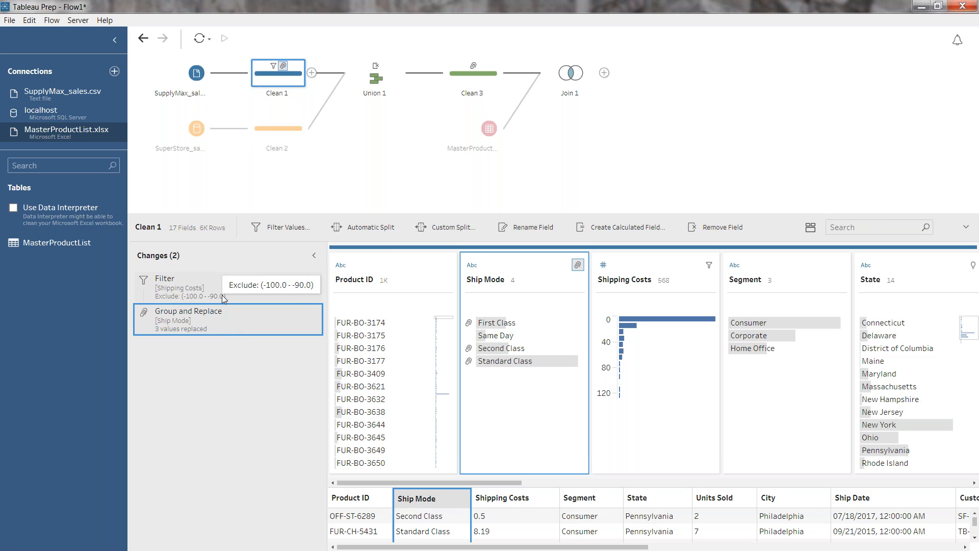
click(595, 144)
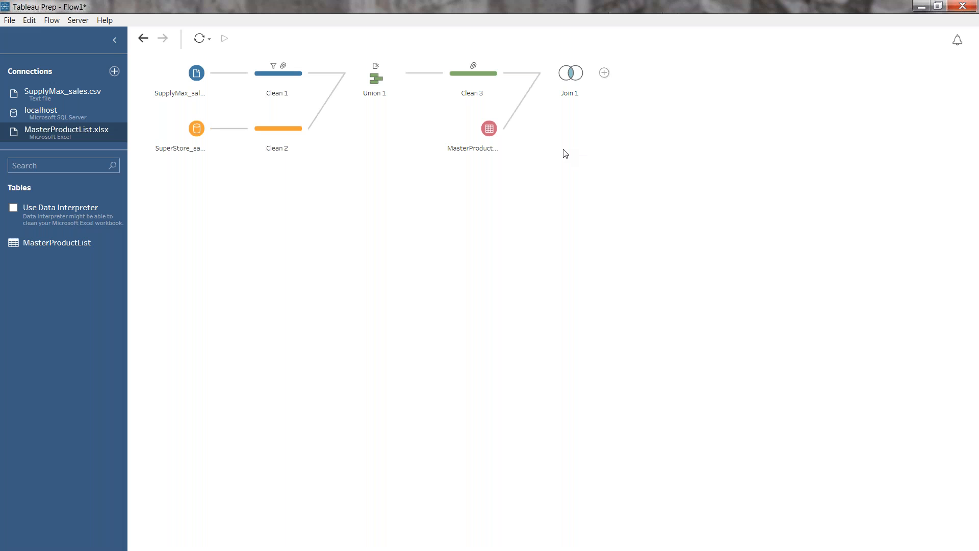
Preview the Join 1 output in Tableau Desktop and maximize the workbook window
click(578, 79)
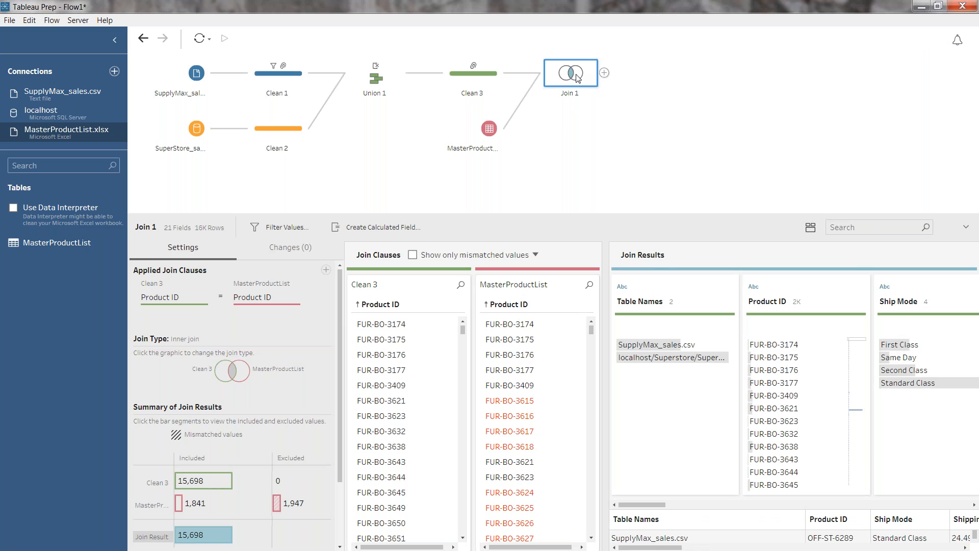
right_click(577, 78)
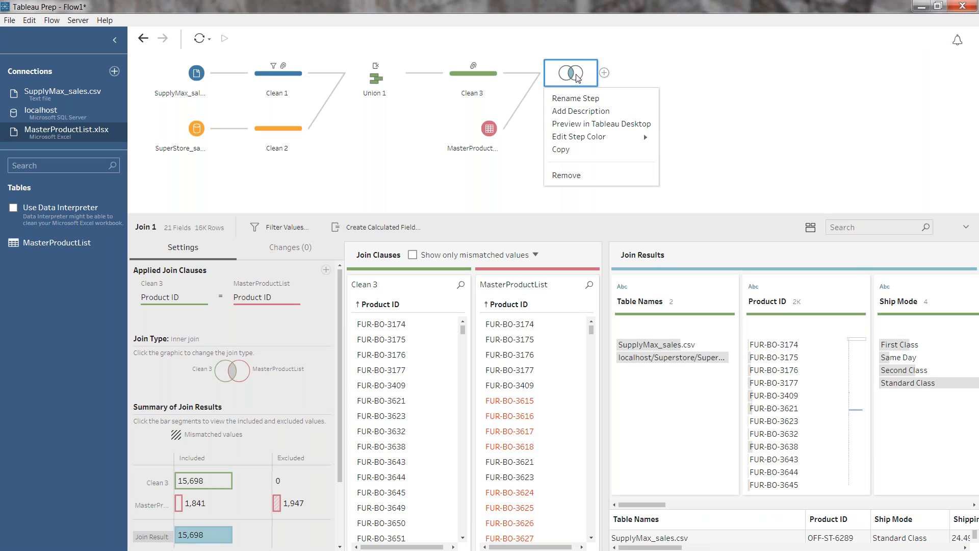
click(592, 124)
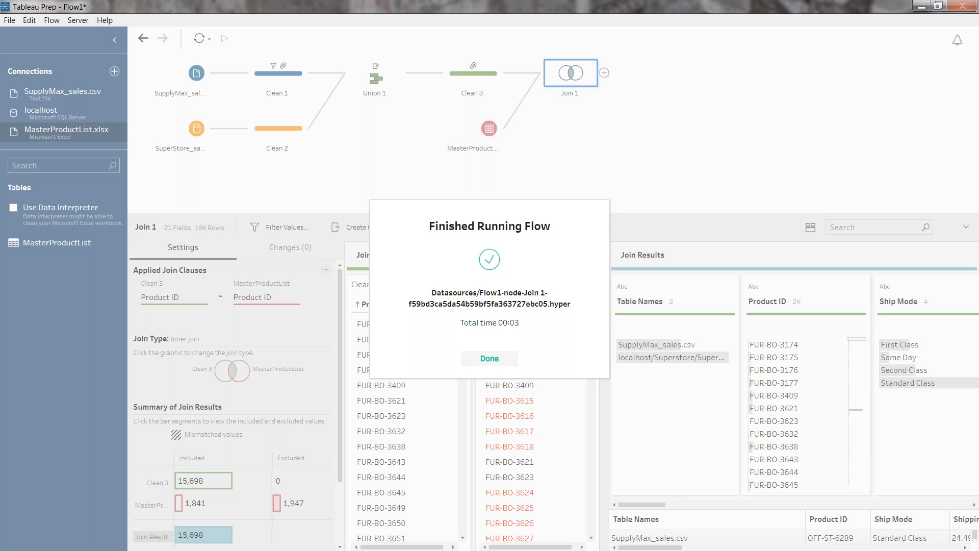
click(489, 358)
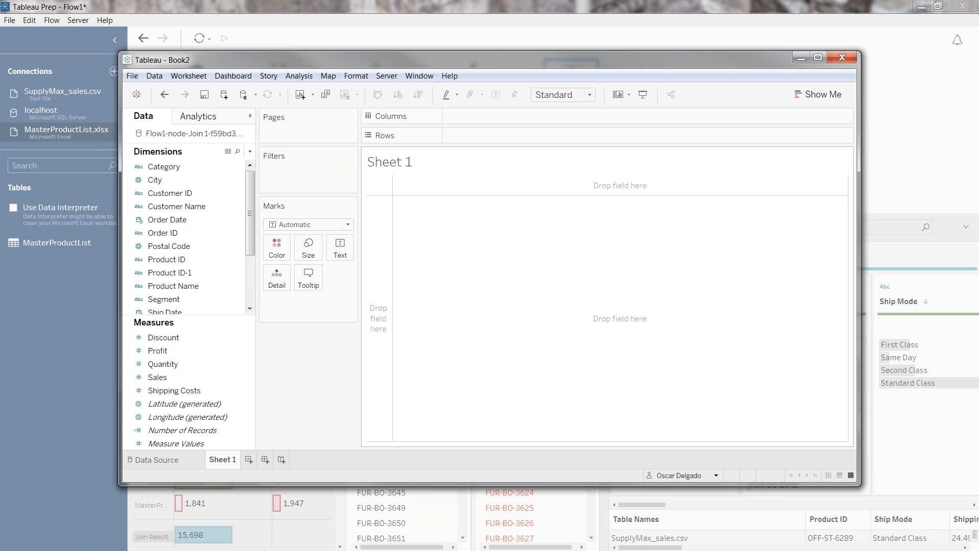
double_click(455, 62)
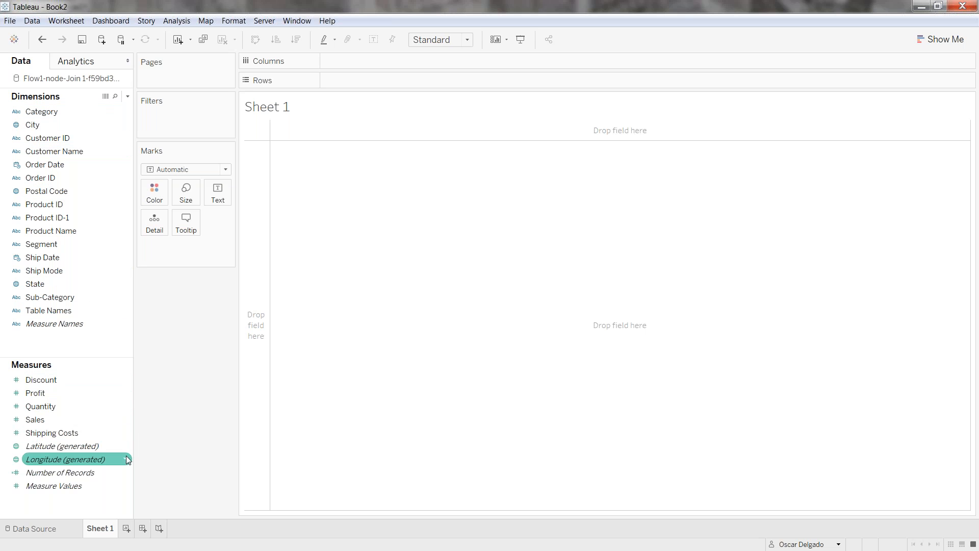
Build a bar chart of summed Sales by Category and Sub-Category on Sheet 1, and color the bars by Category
click(84, 419)
double_click(84, 418)
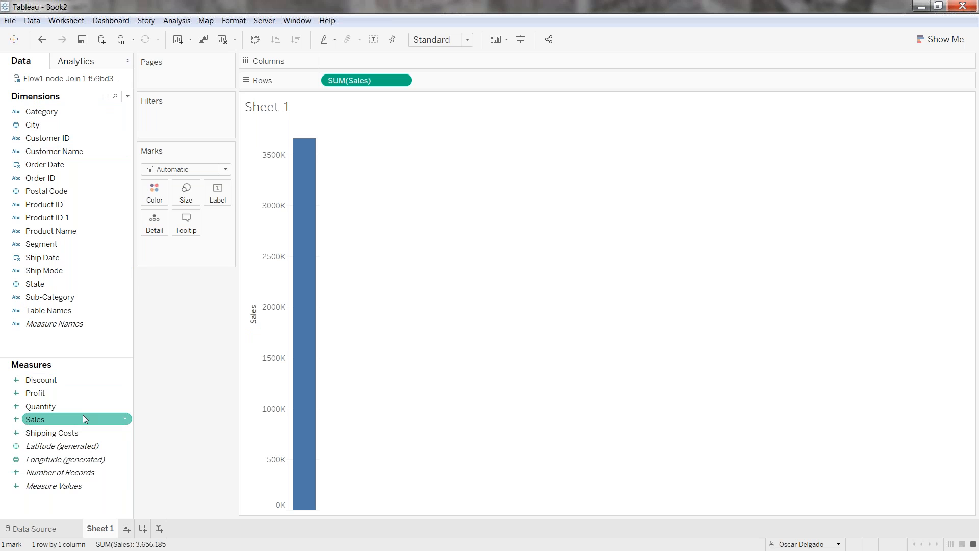
double_click(62, 110)
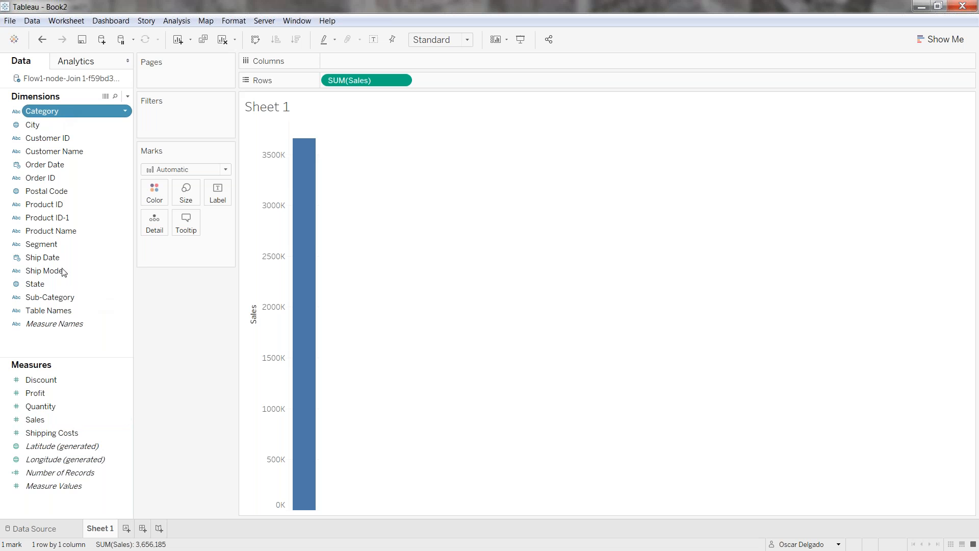
click(67, 298)
double_click(66, 297)
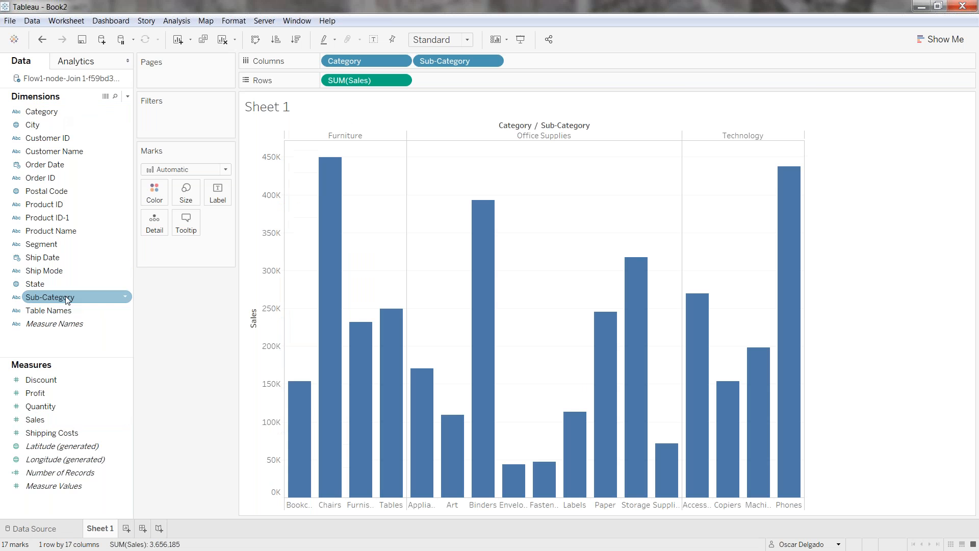
drag(62, 111, 155, 191)
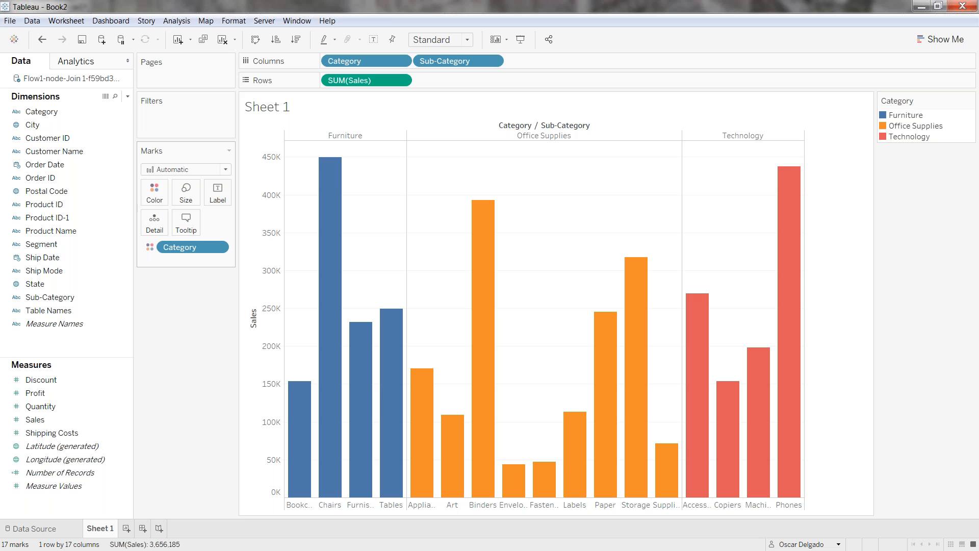
Add an average line for each Category pane of the Sales chart, and close the workbook without saving it
click(87, 64)
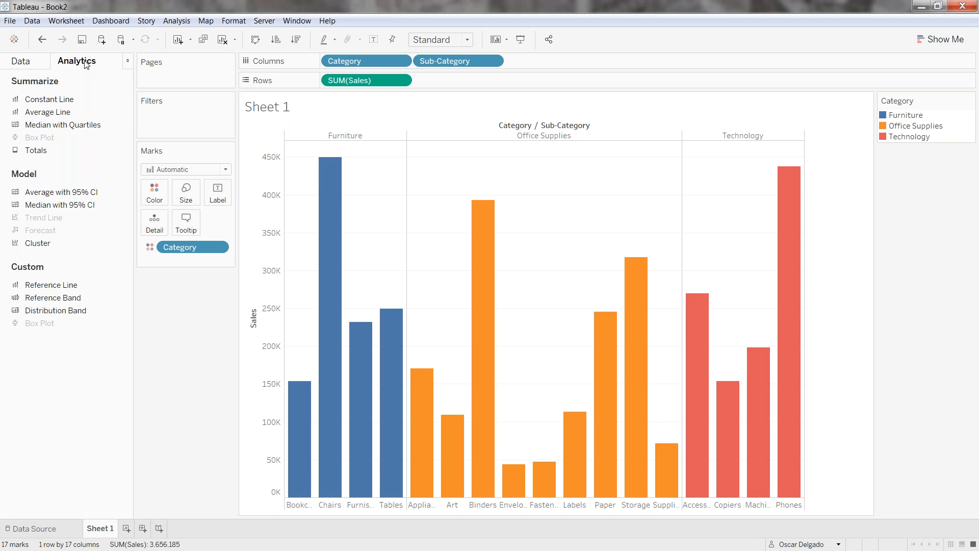
drag(58, 113, 389, 143)
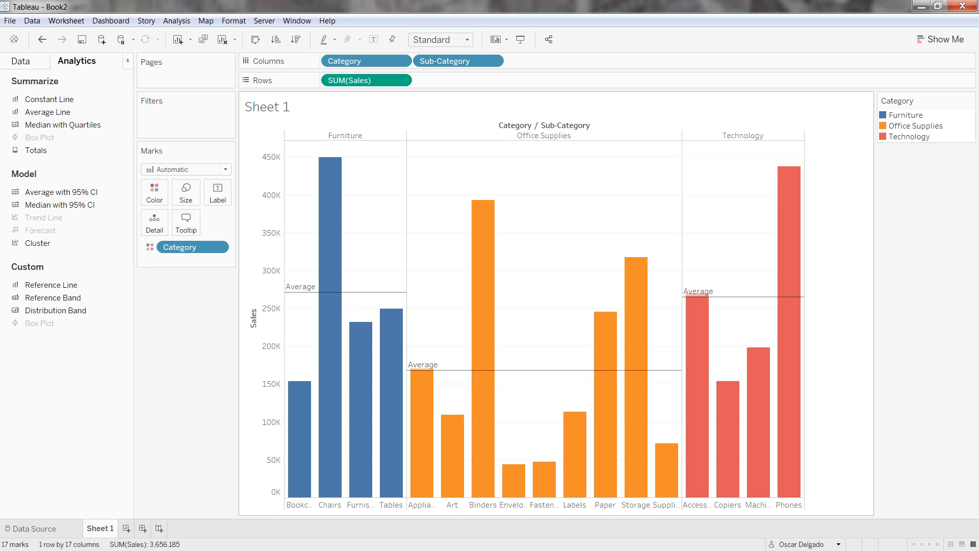
click(961, 8)
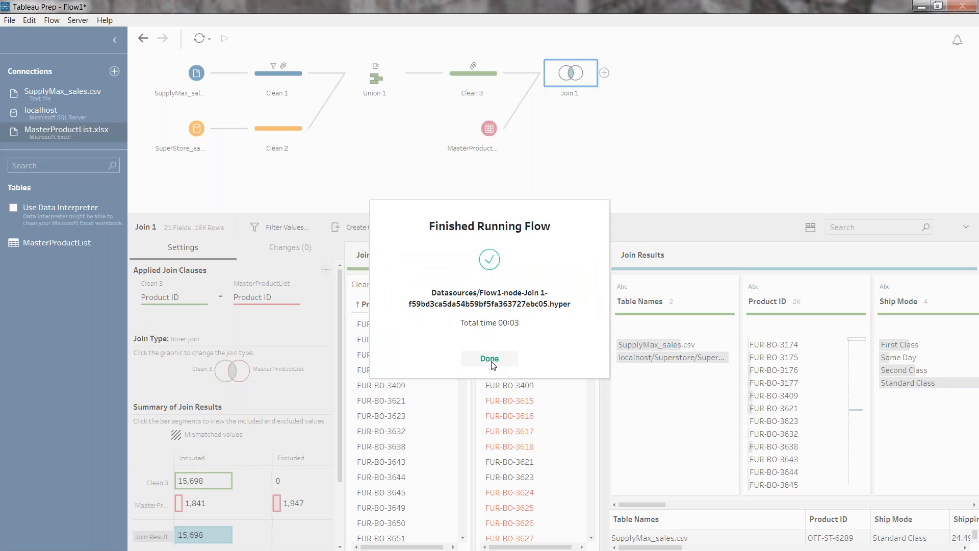
click(490, 359)
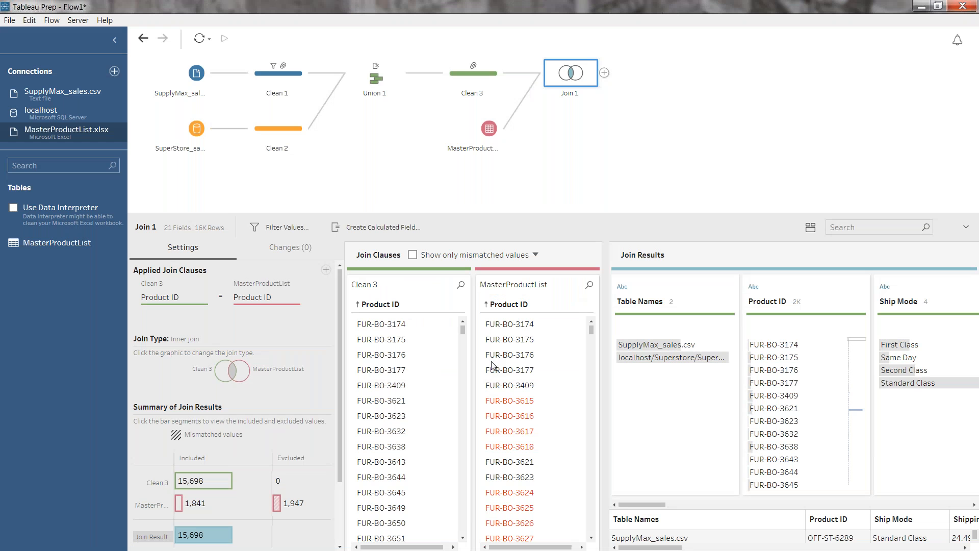
Add an output after Join 1 and set it to publish as a data source in the Tableau Viewer project
click(604, 73)
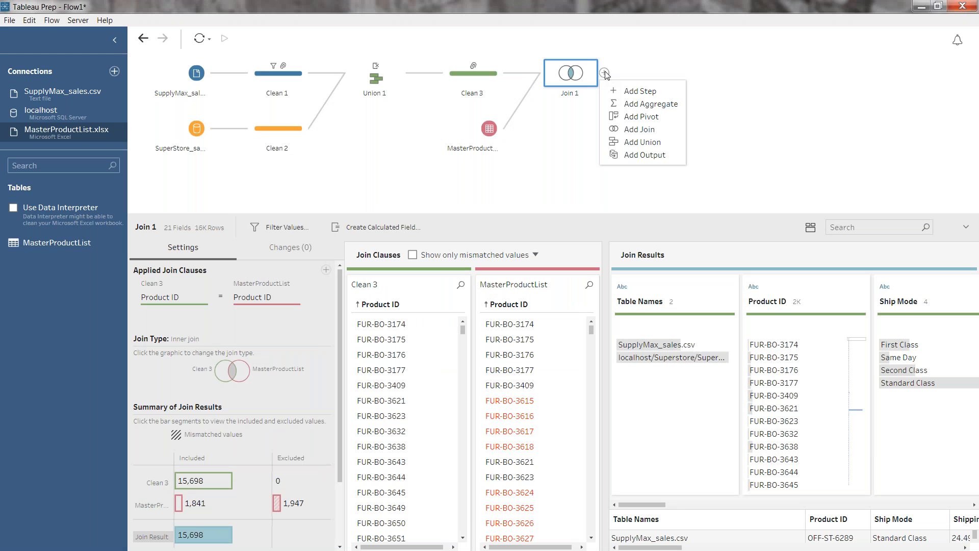
click(645, 154)
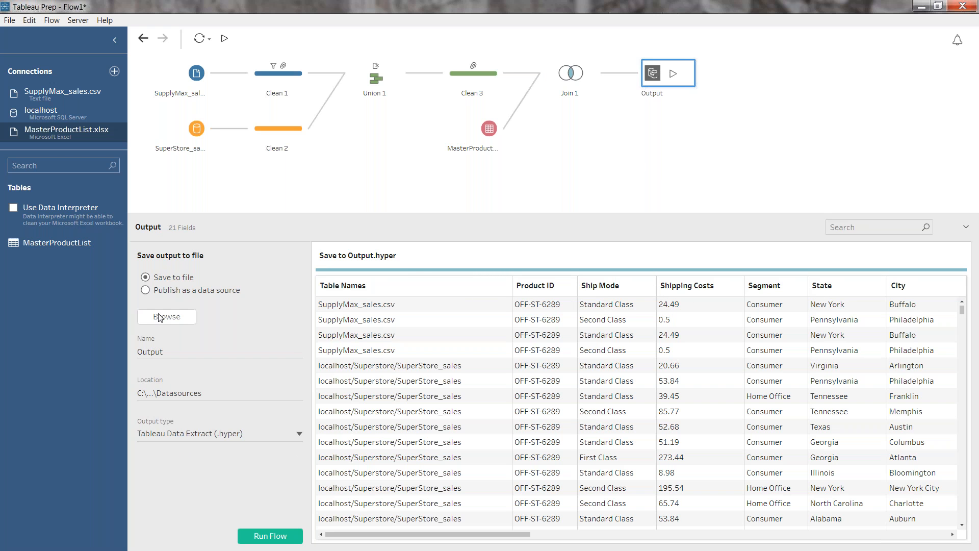
click(146, 291)
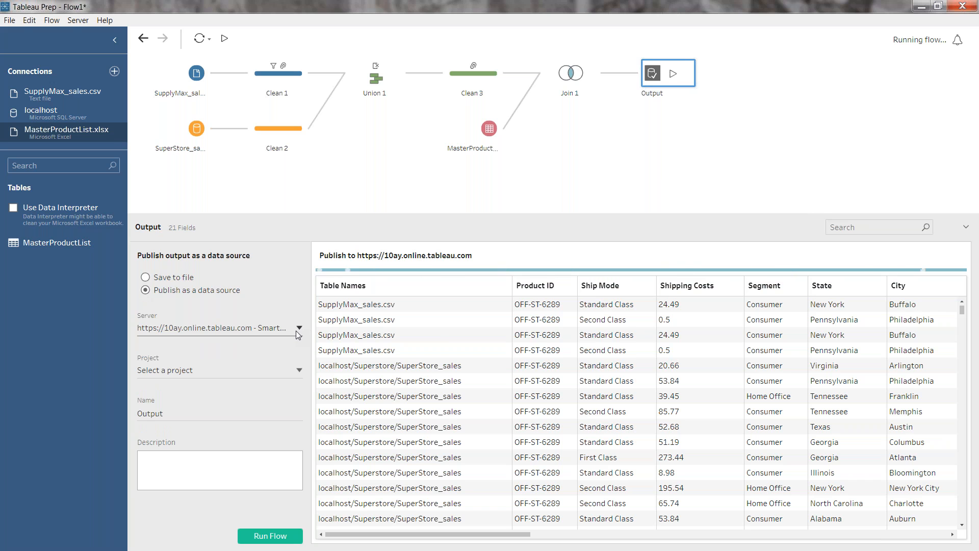
click(300, 370)
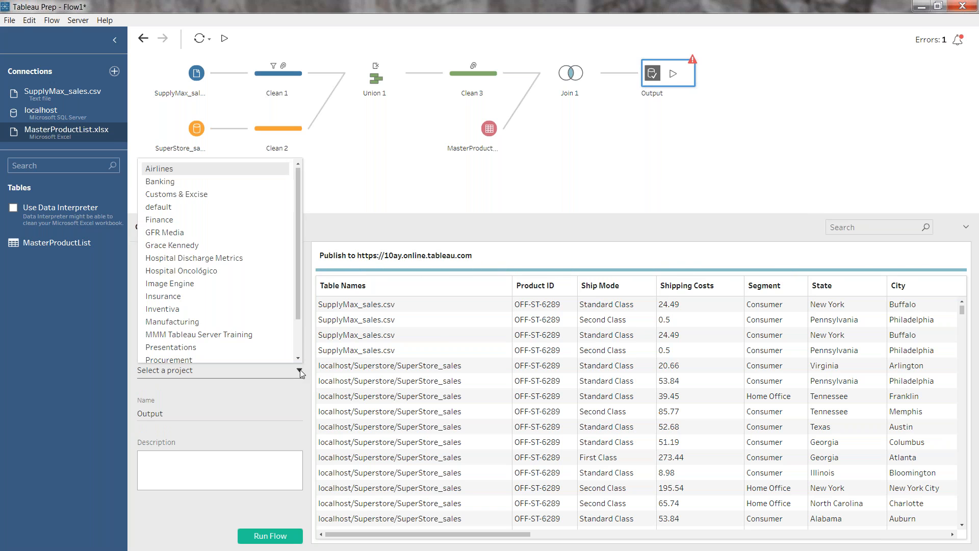
scroll(298, 307, down, 1)
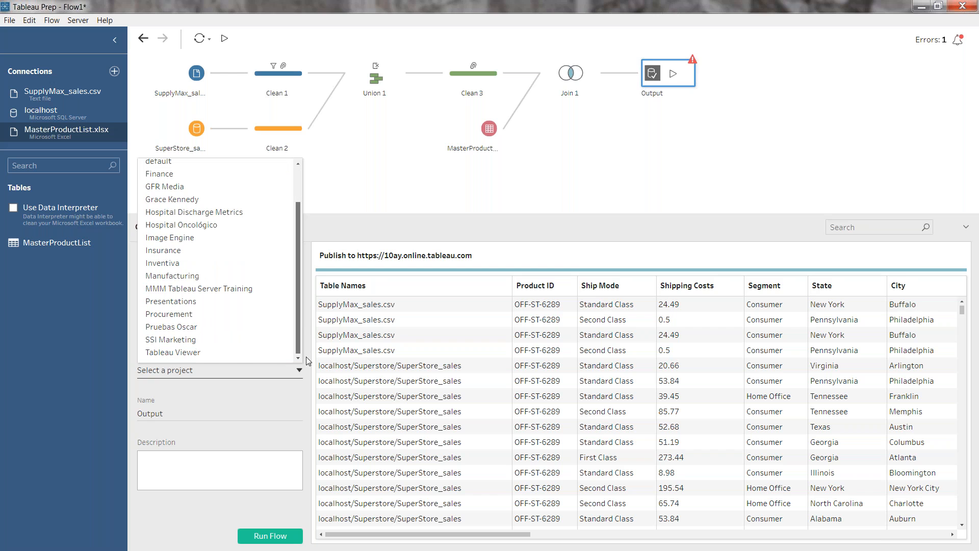
click(209, 352)
Name the published data source Output Tableau Prep with the description Demostración, and run the flow to completion
click(209, 411)
click(209, 409)
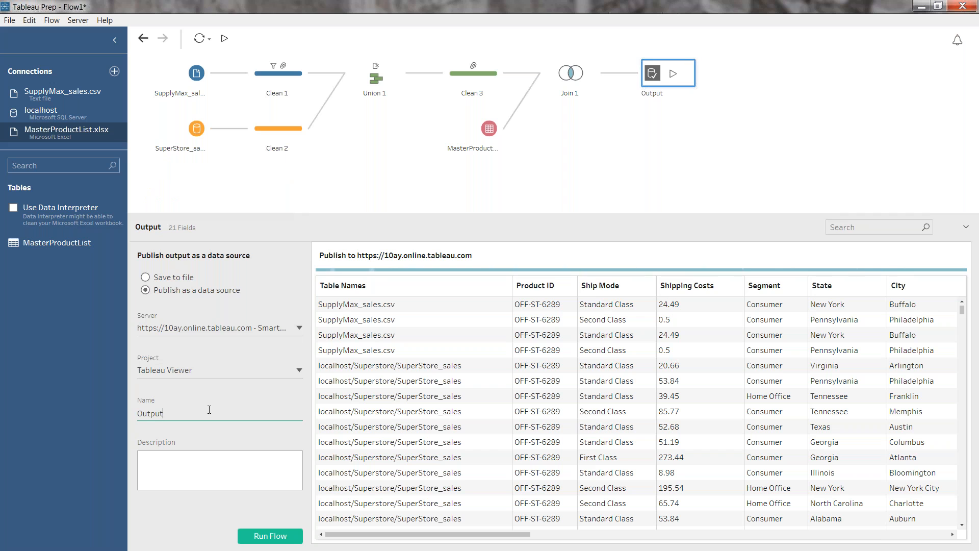
text(TAbl)
key(BackSpace)
key(BackSpace)
key(BackSpace)
text(ableau Prep)
click(229, 460)
text(Demostración)
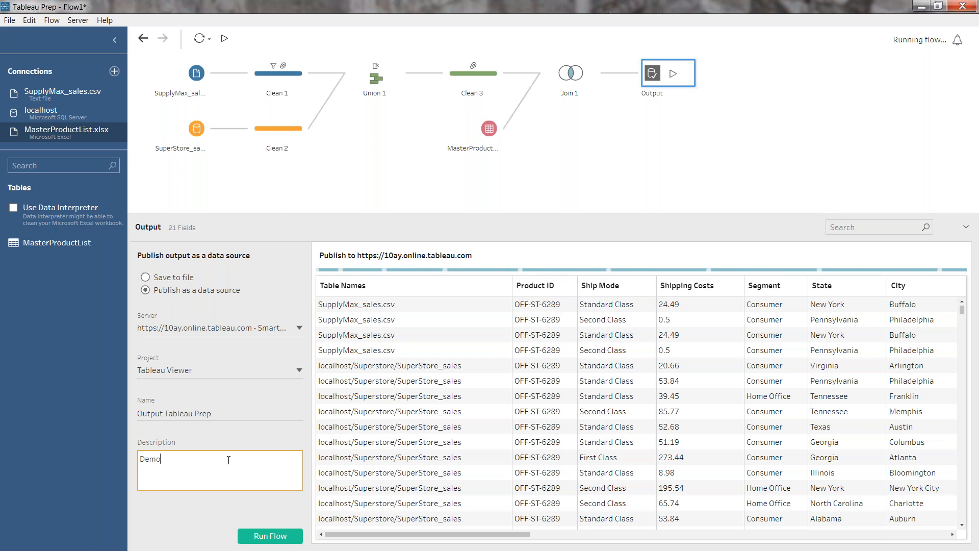
click(274, 536)
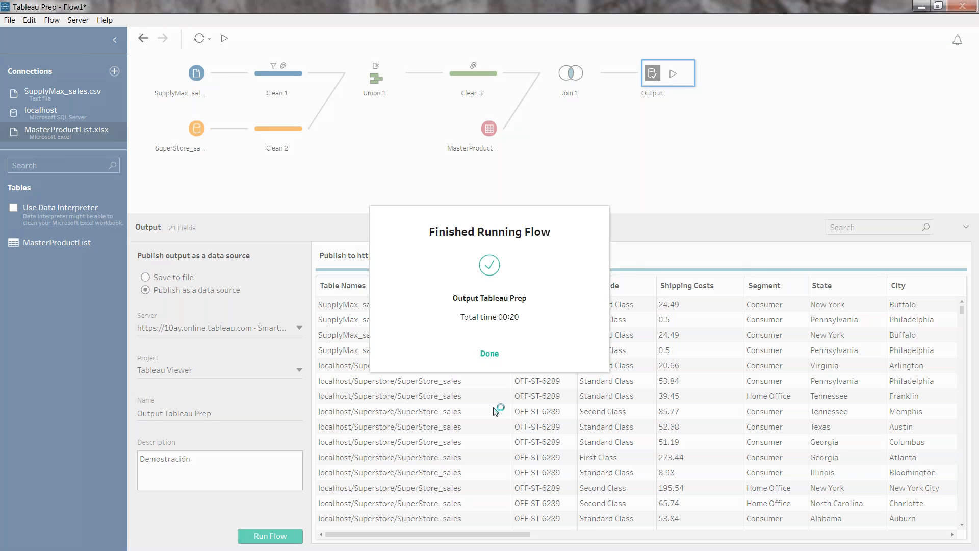
click(489, 353)
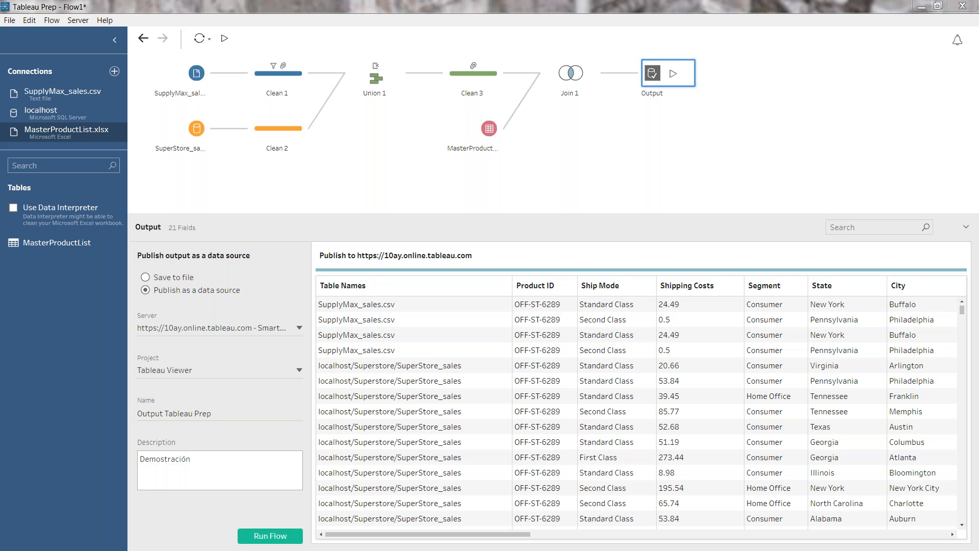
Switch to Tableau Online in the browser and open the Output Tableau Prep data source in a maximized window
drag(0, 64, 505, 50)
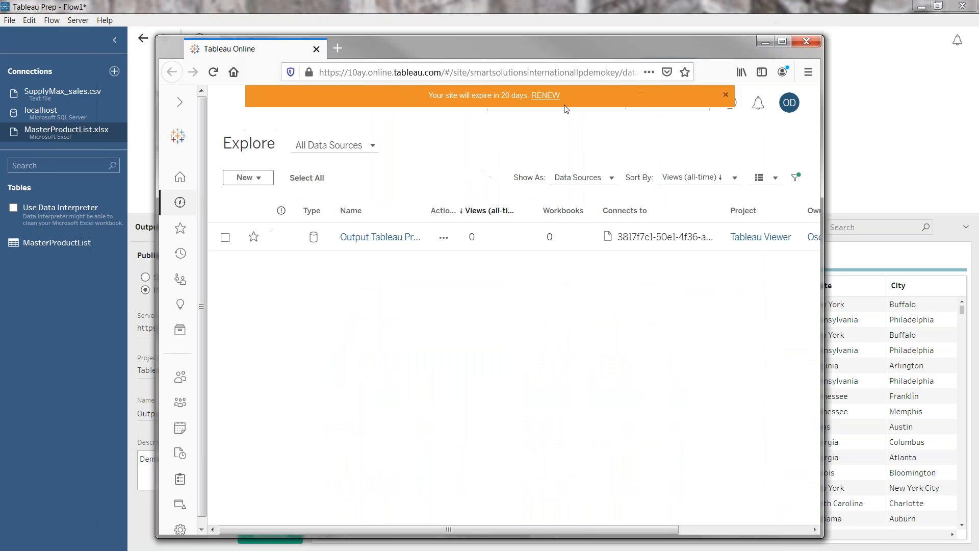
click(727, 96)
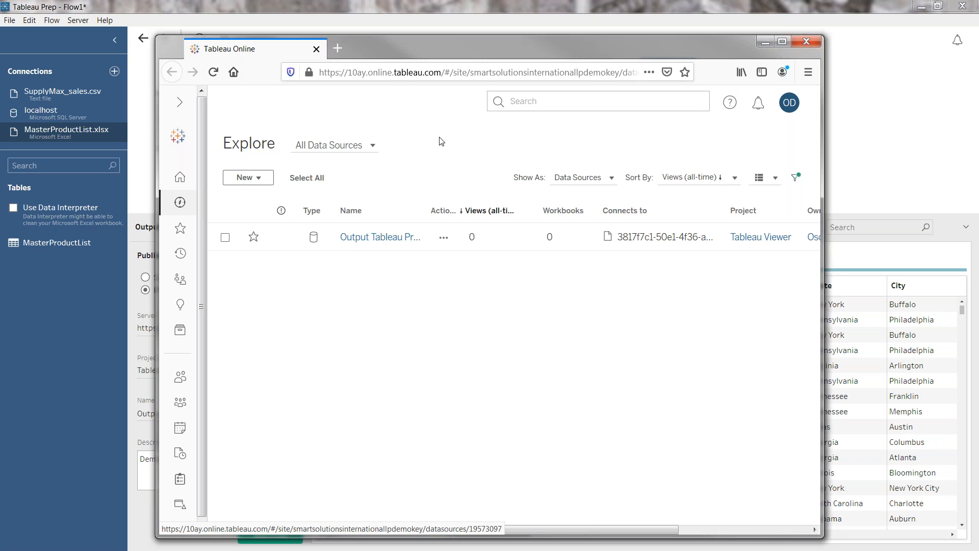
click(384, 241)
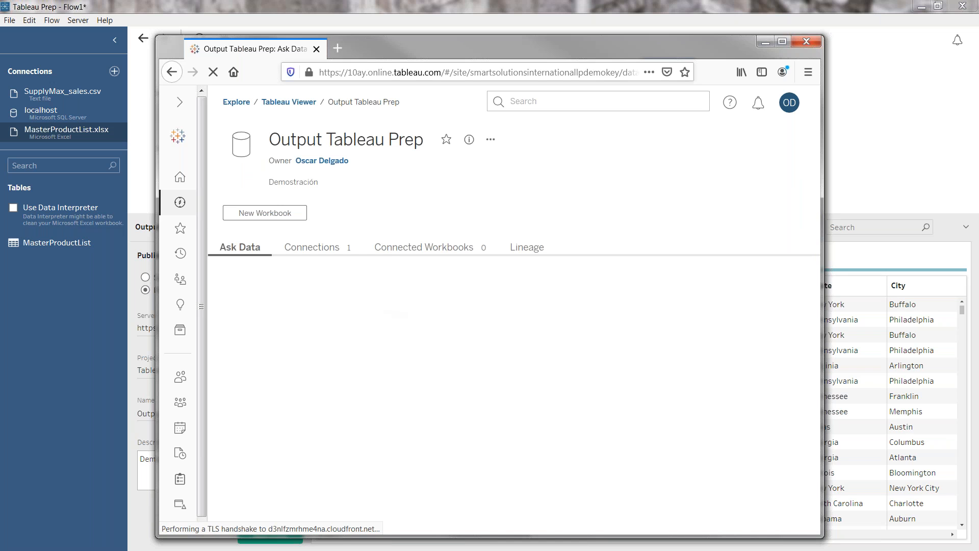
click(783, 42)
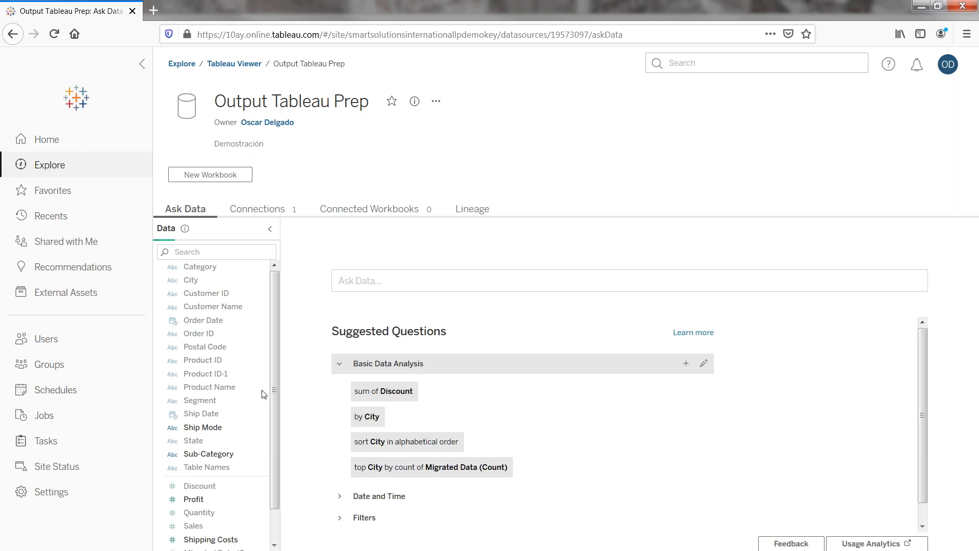
Try asking Ask Data for "sales by state map", and discard the question
click(462, 286)
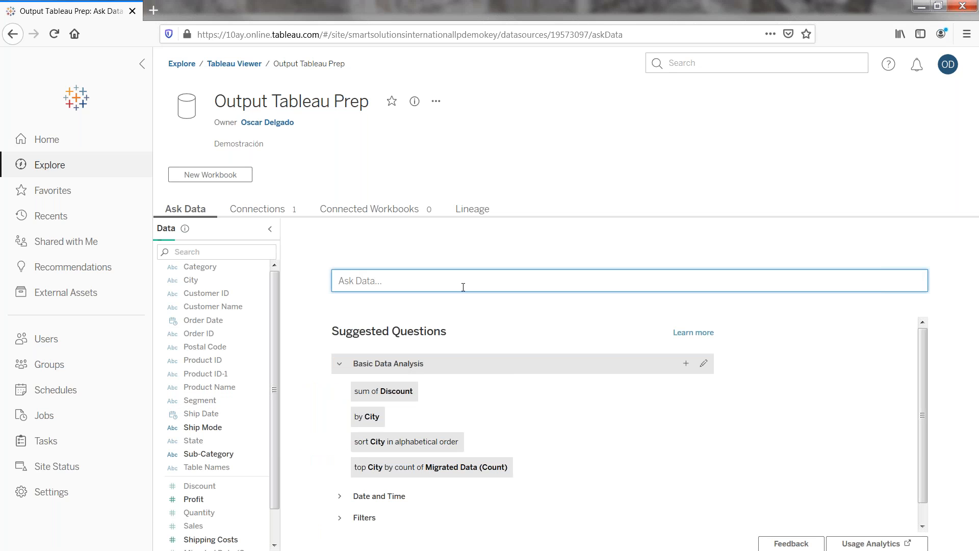
text(sales)
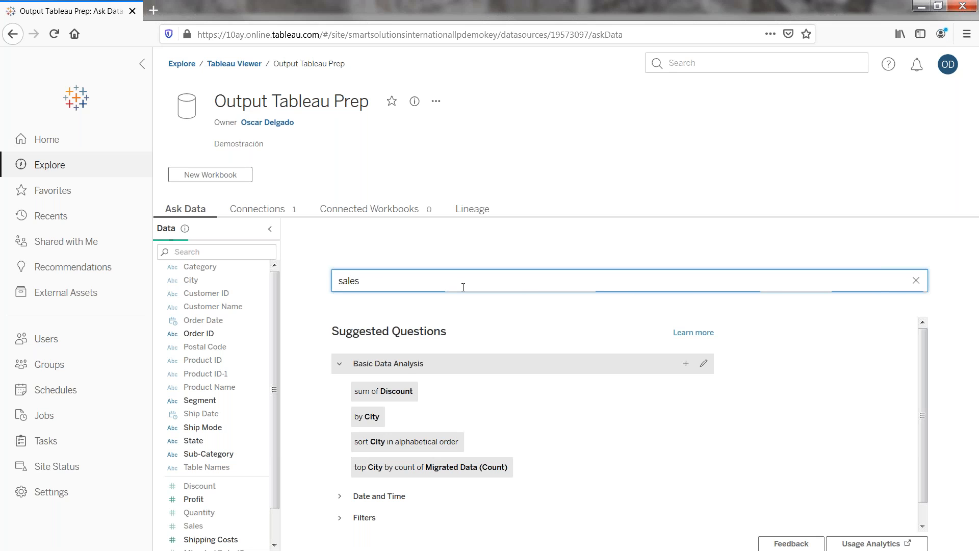
text( by stat)
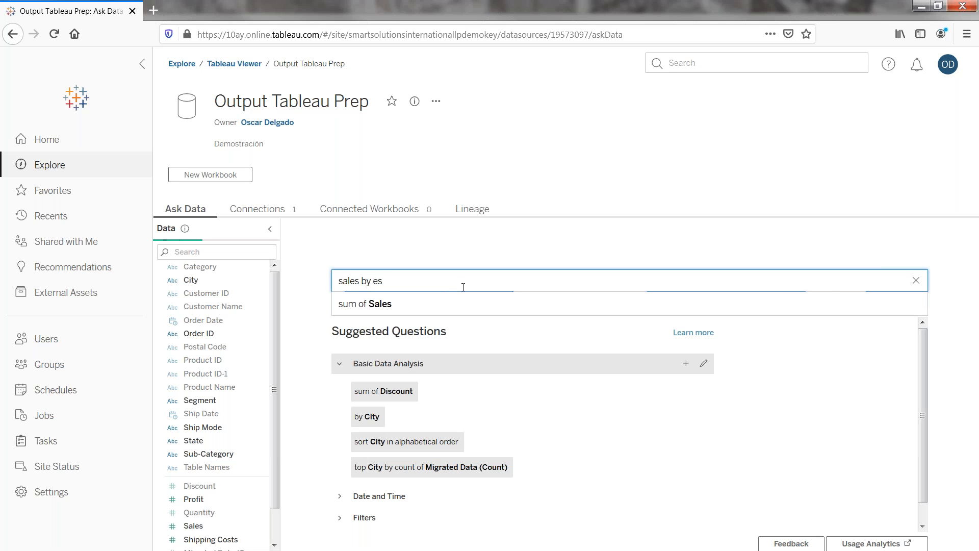
text(e map)
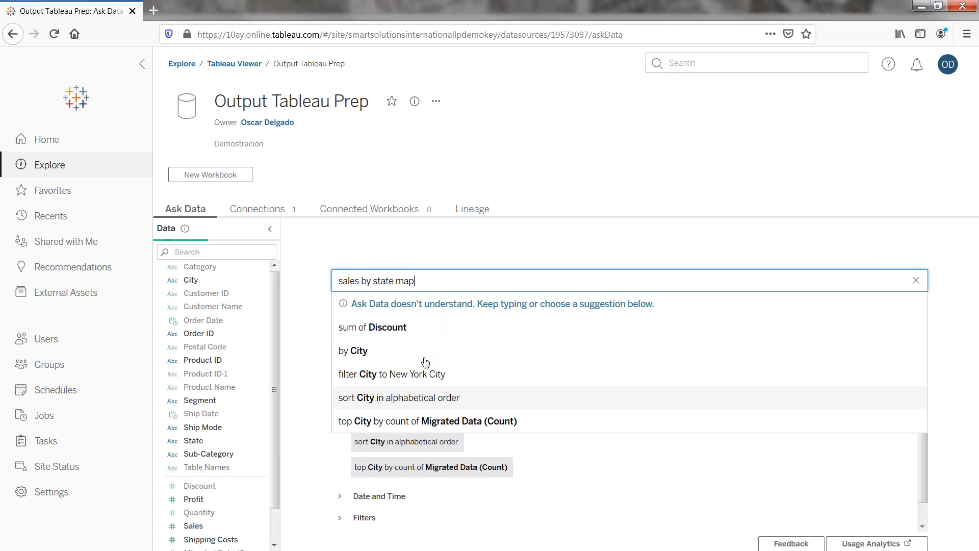
key(BackSpace)
key(BackSpace)
key(BackSpace)
key(BackSpace)
key(ctrl+a)
Submit the question "top 10 customers by sales" to Ask Data
text(top 10 )
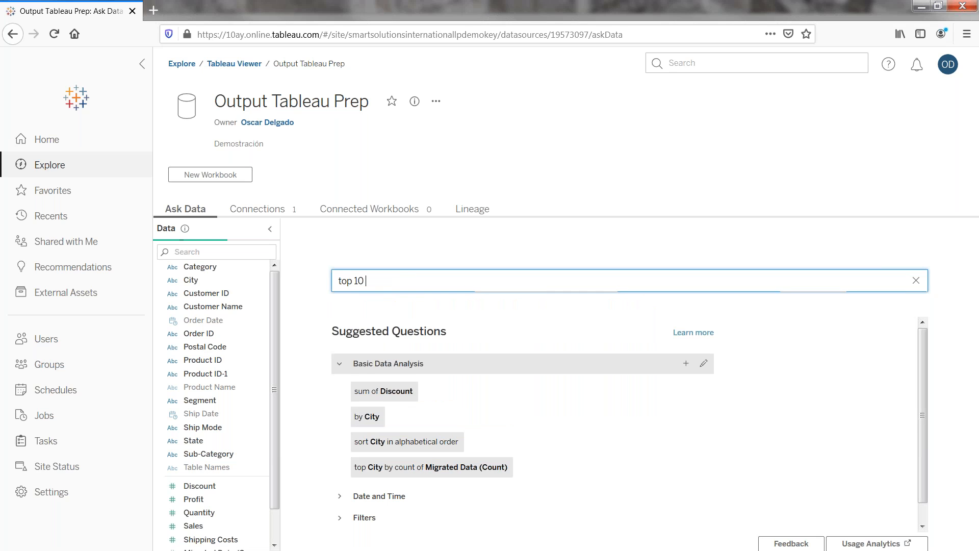
text(customers)
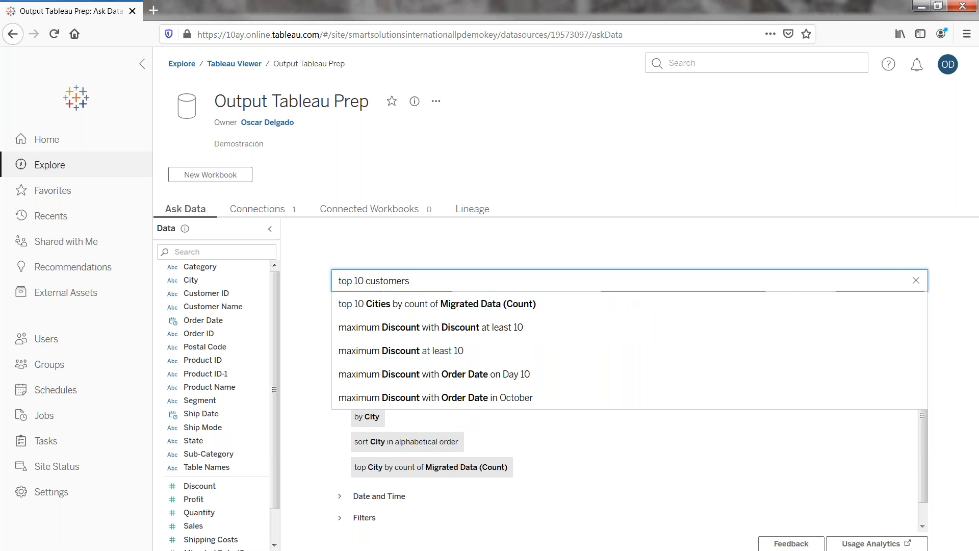
text( by sales)
key(Return)
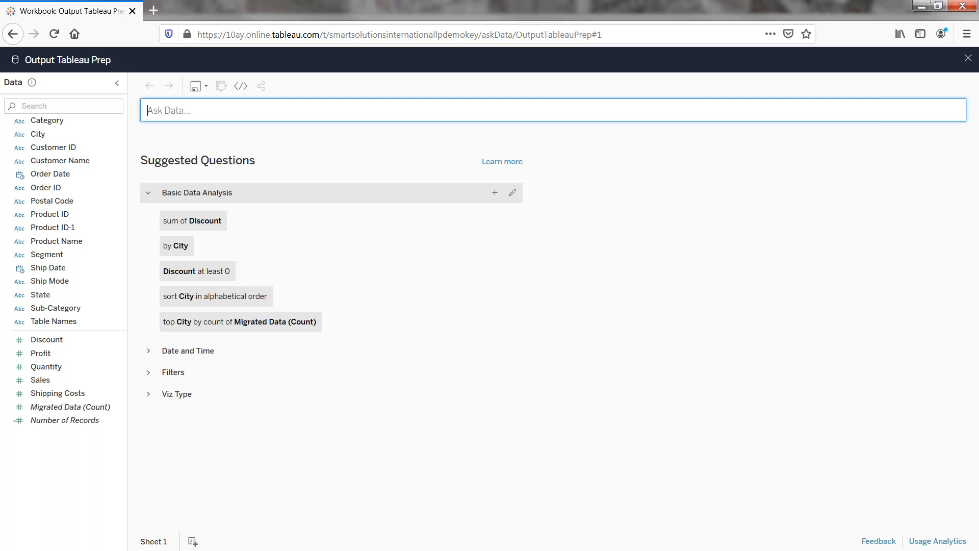
Ask for "top 10 sales by customer" and chart the suggestion for the top 10 Customer Names by sum of Sales
mouse_move(197, 221)
click(219, 193)
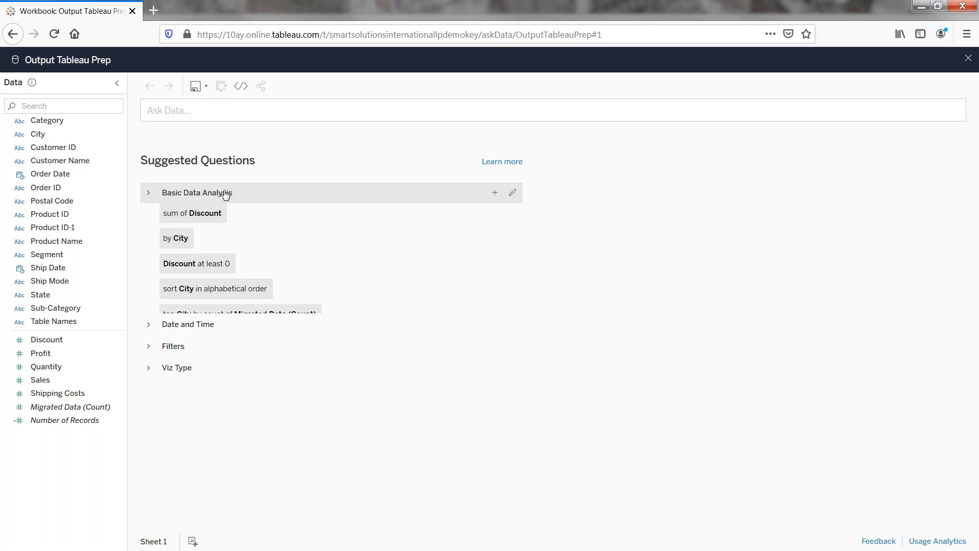
text(to)
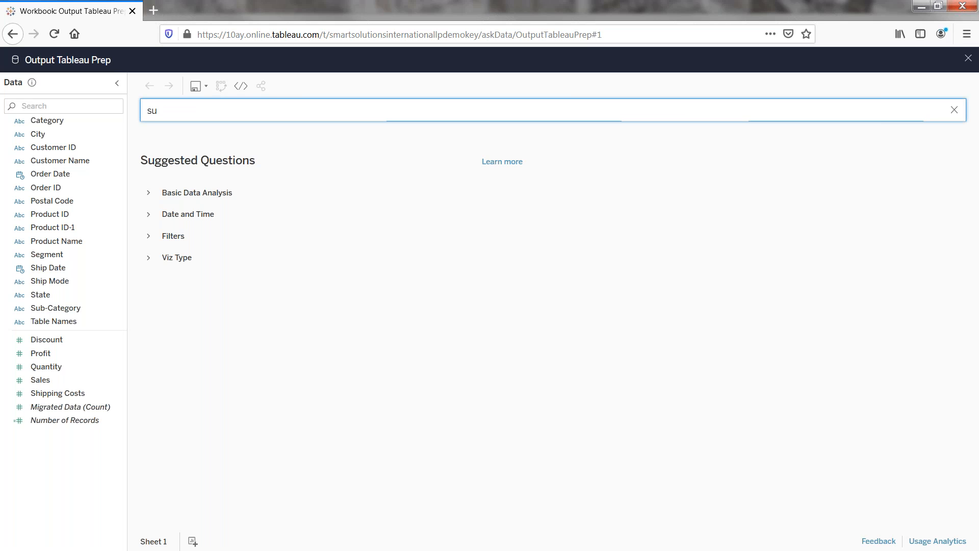
text(p 10 sales by s)
text(ustomer)
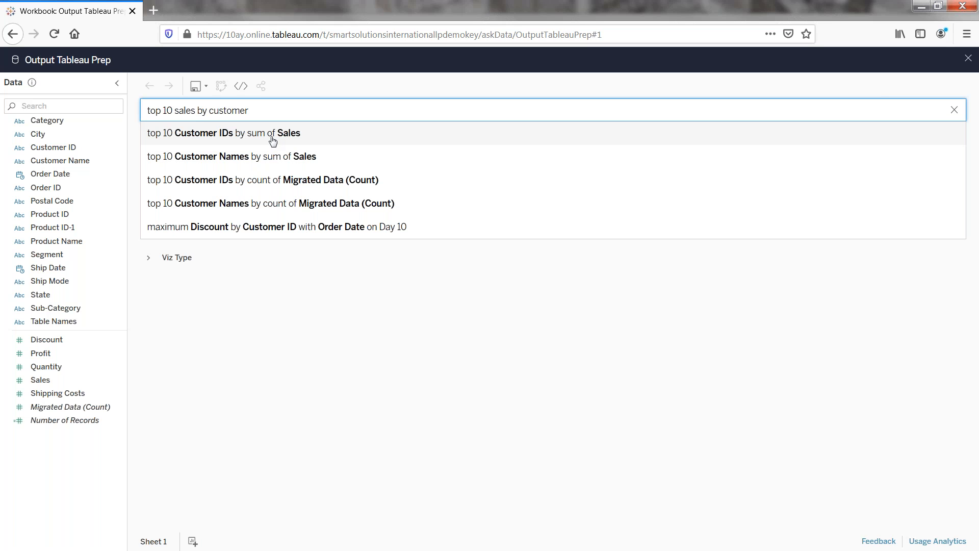
click(264, 157)
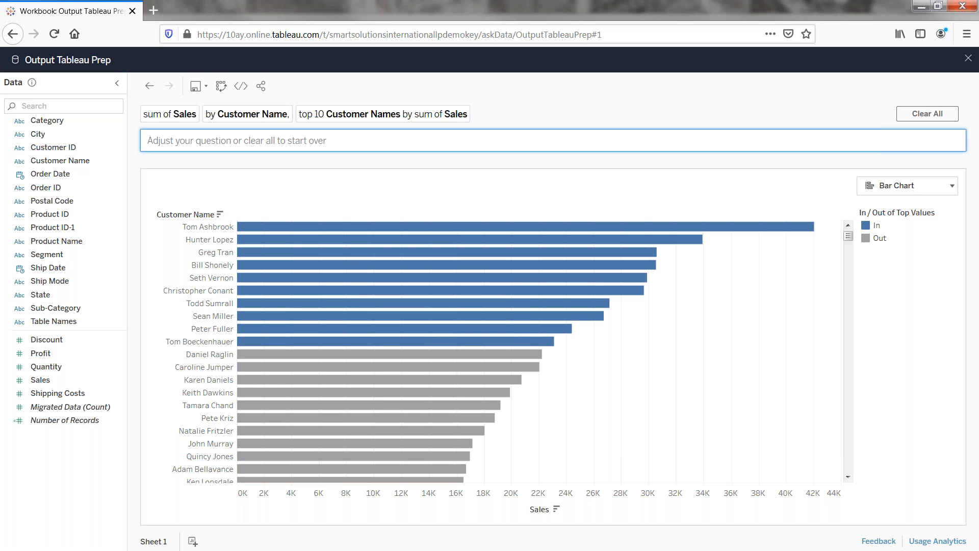
Leave Ask Data, create a new workbook from the Output Tableau Prep data source, and plot Sales by State as a filled map
click(968, 62)
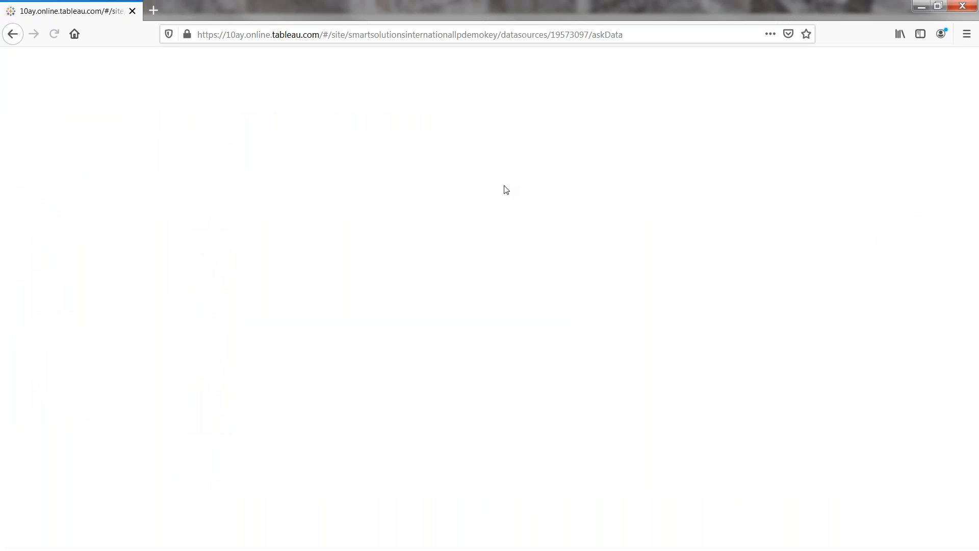
click(224, 179)
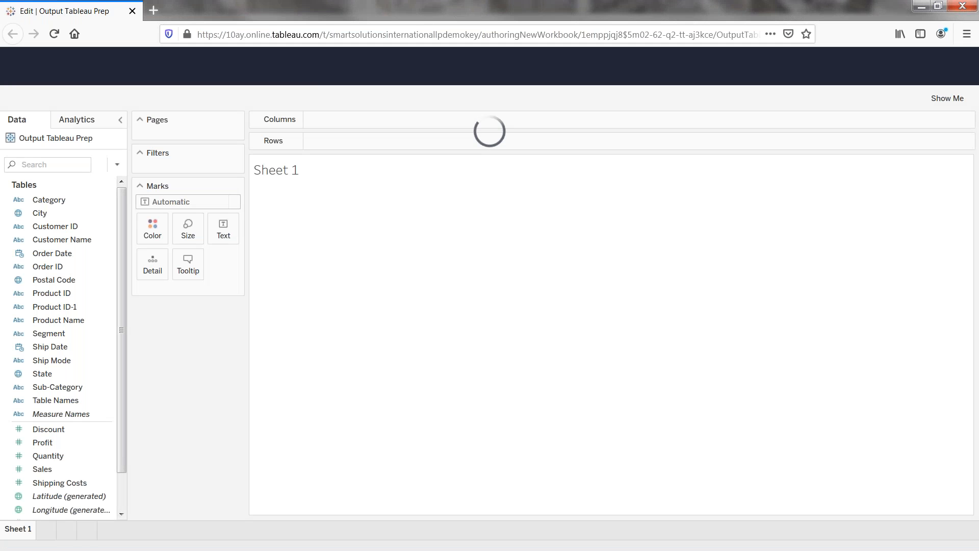
click(64, 467)
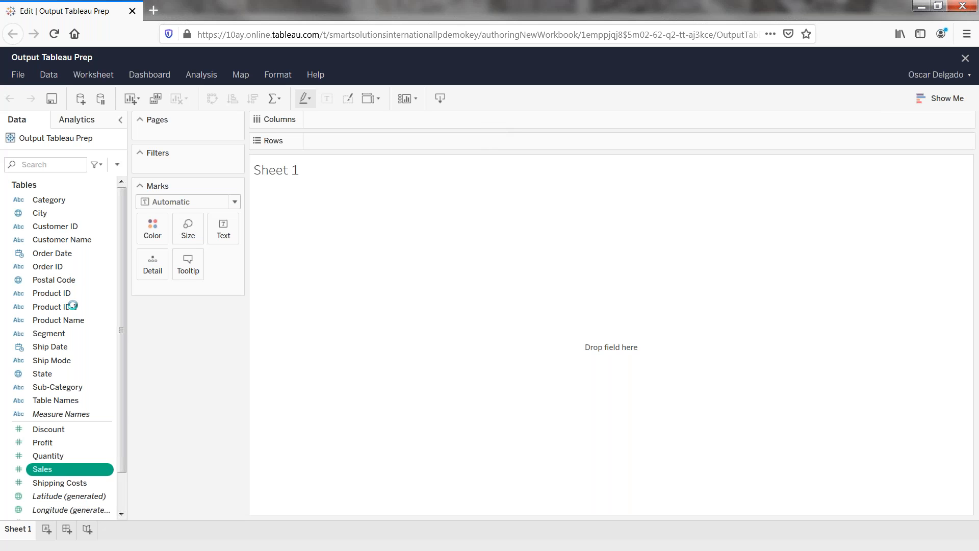
double_click(57, 376)
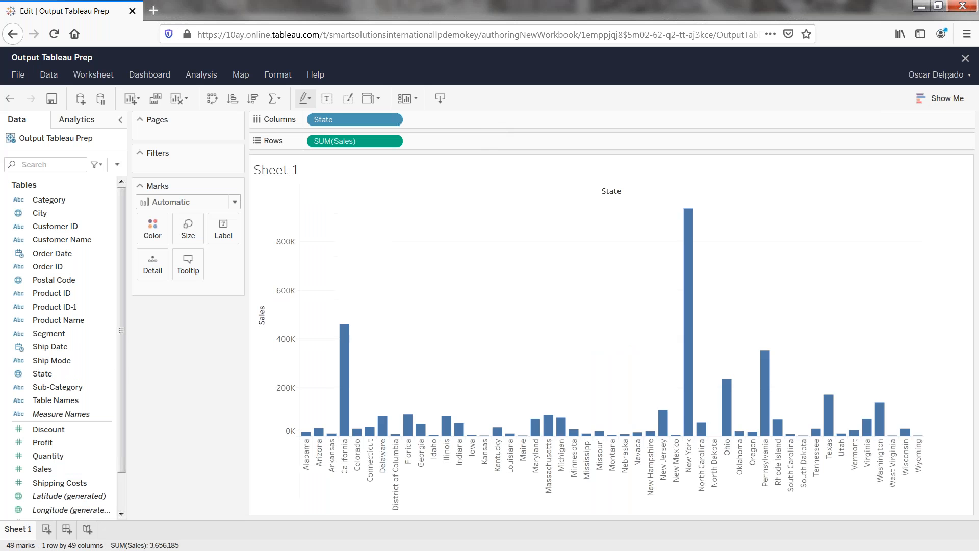
click(944, 102)
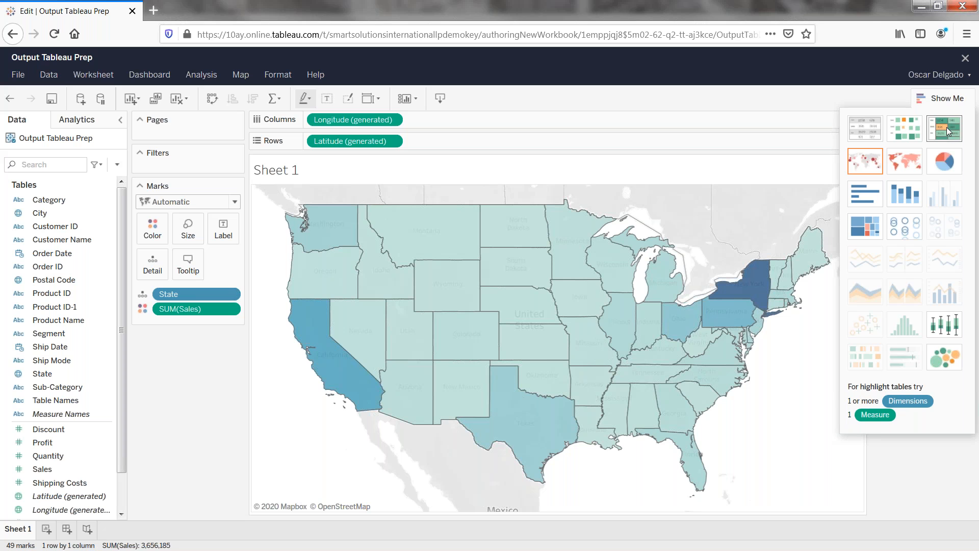
click(958, 103)
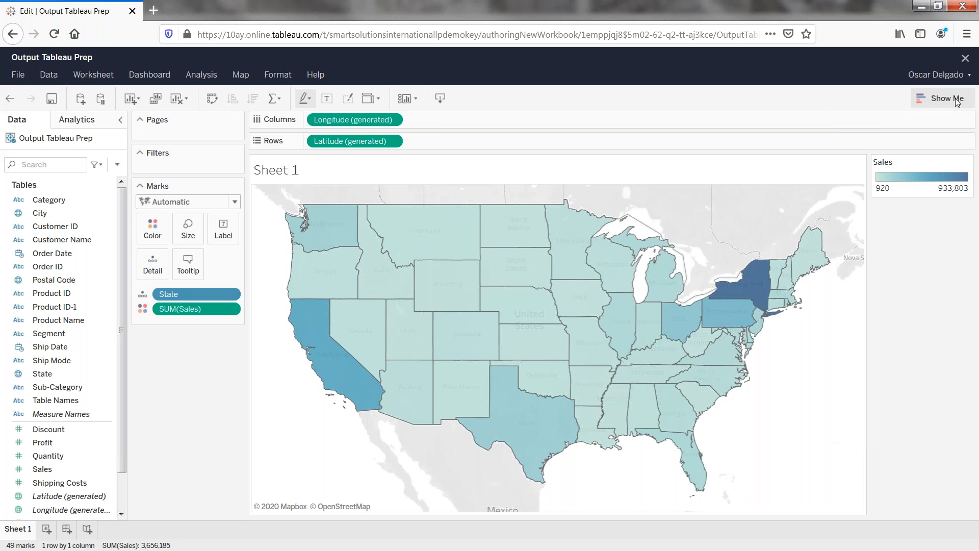
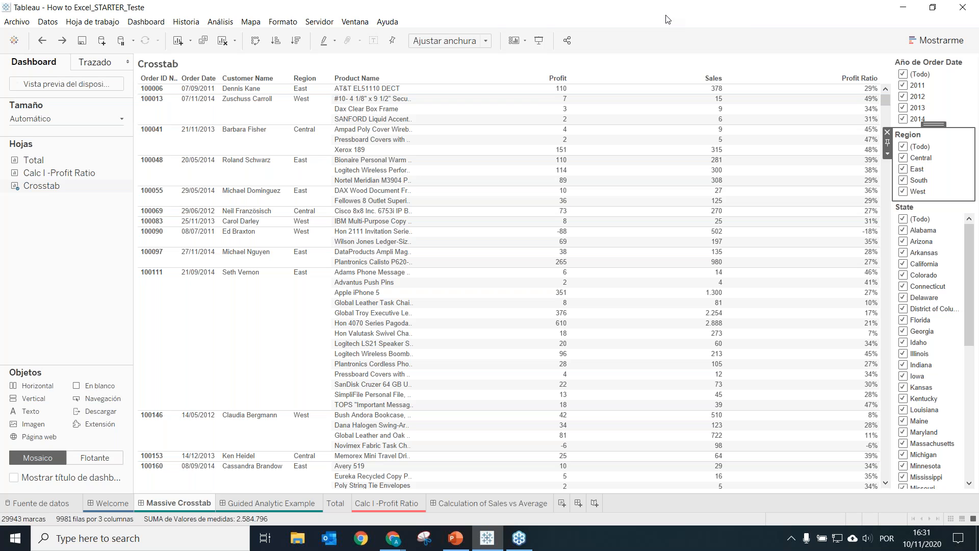
Limit the Massive Crosstab dashboard's State filter to Arizona, Arkansas and California, and restore all states
click(900, 4)
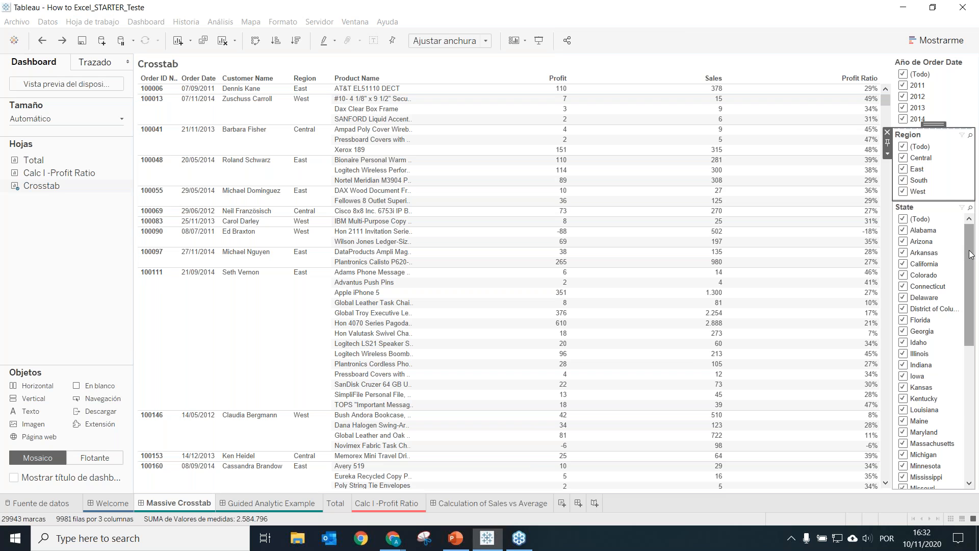
scroll(962, 307, down, 5)
drag(962, 306, 962, 228)
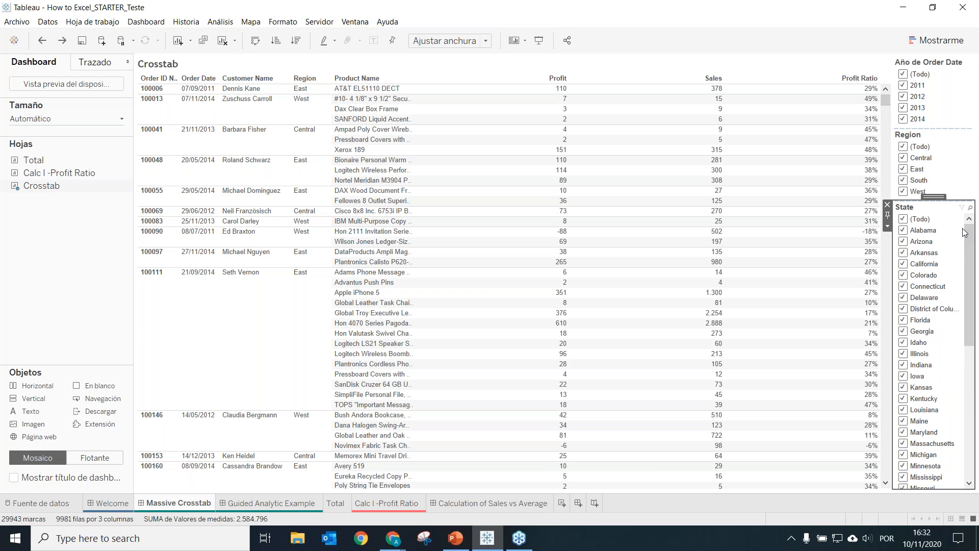
click(903, 220)
click(904, 241)
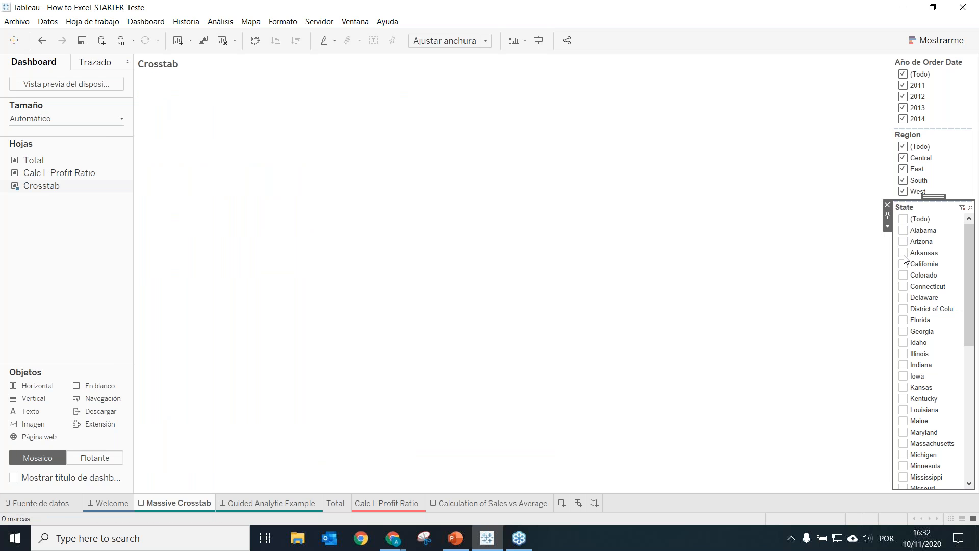
click(903, 252)
click(903, 263)
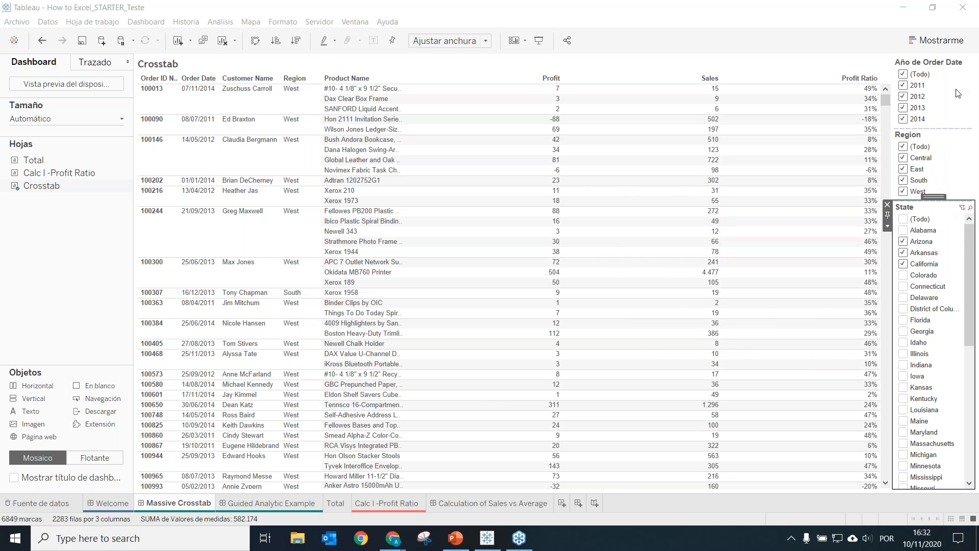
click(903, 220)
click(903, 220)
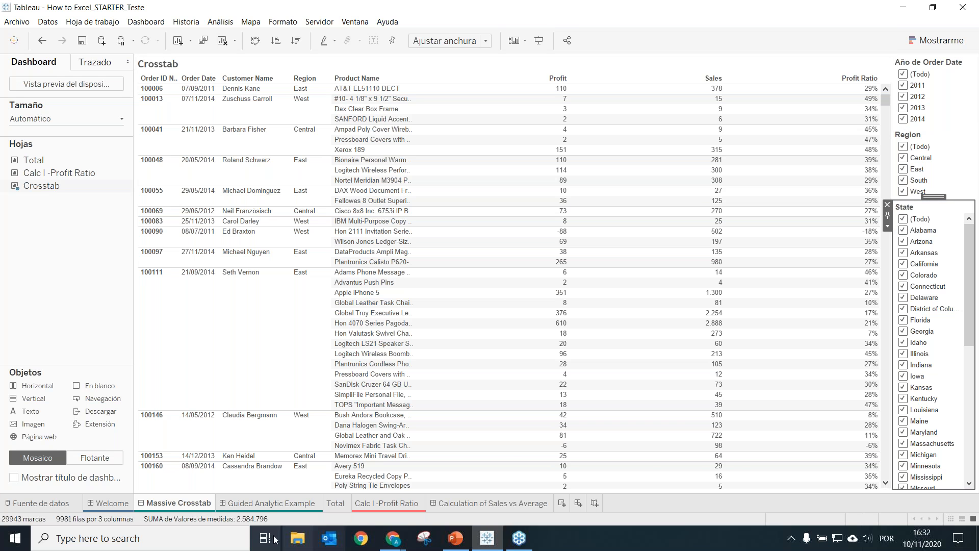
Open the Guided Analytic Example dashboard and drill down to Texas and its Binders sub-category
click(271, 503)
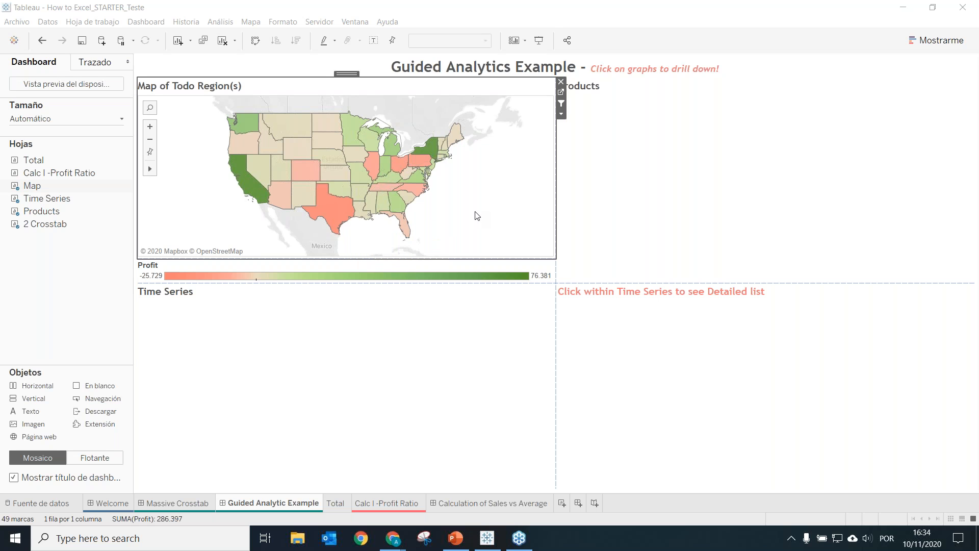
click(330, 210)
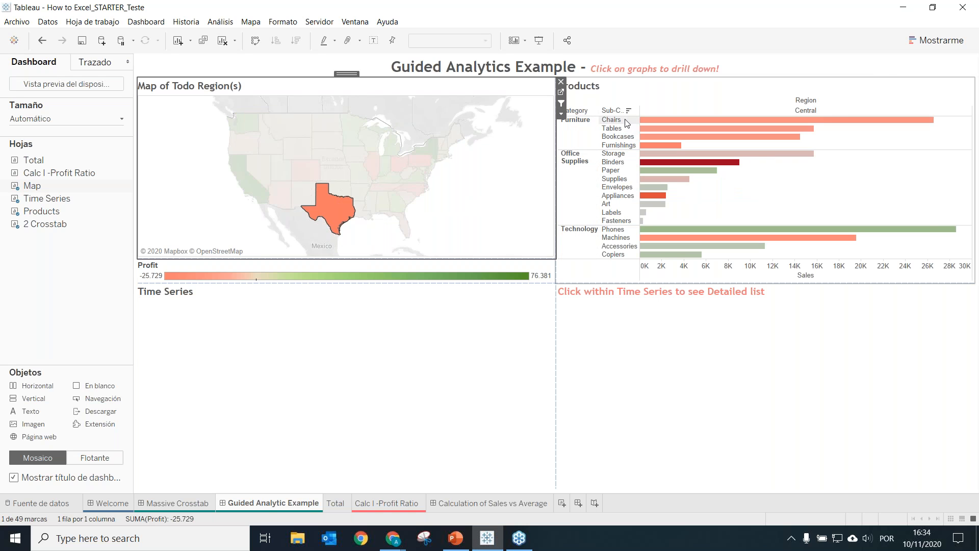
mouse_move(646, 155)
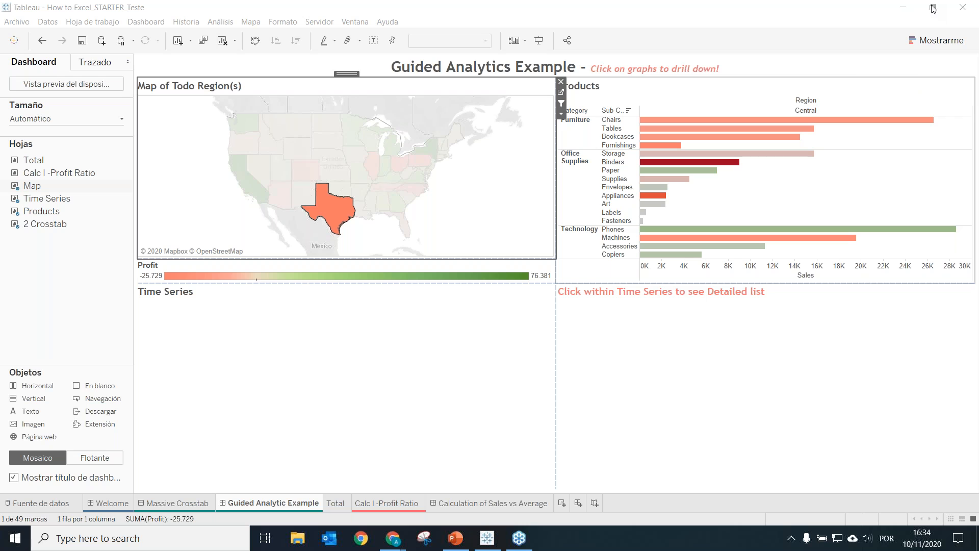
mouse_move(738, 166)
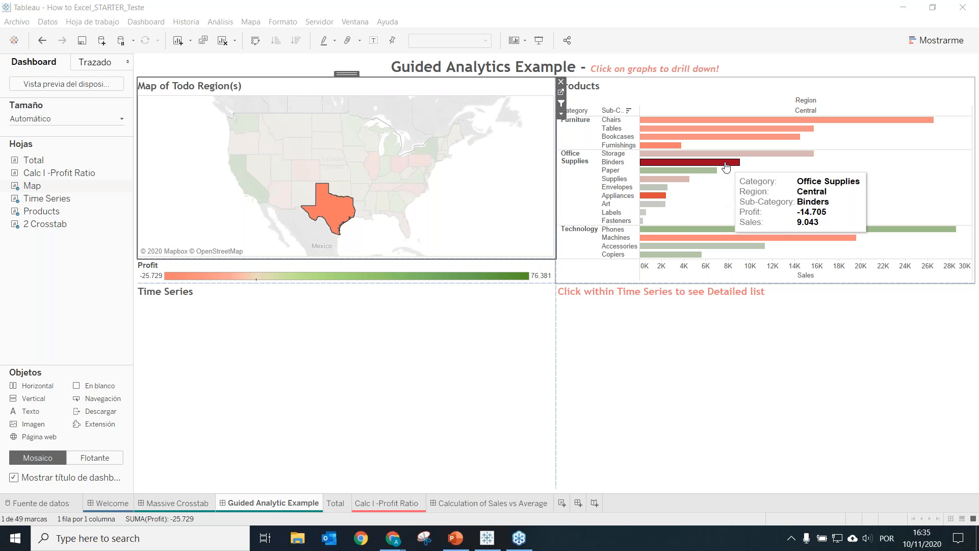
click(726, 162)
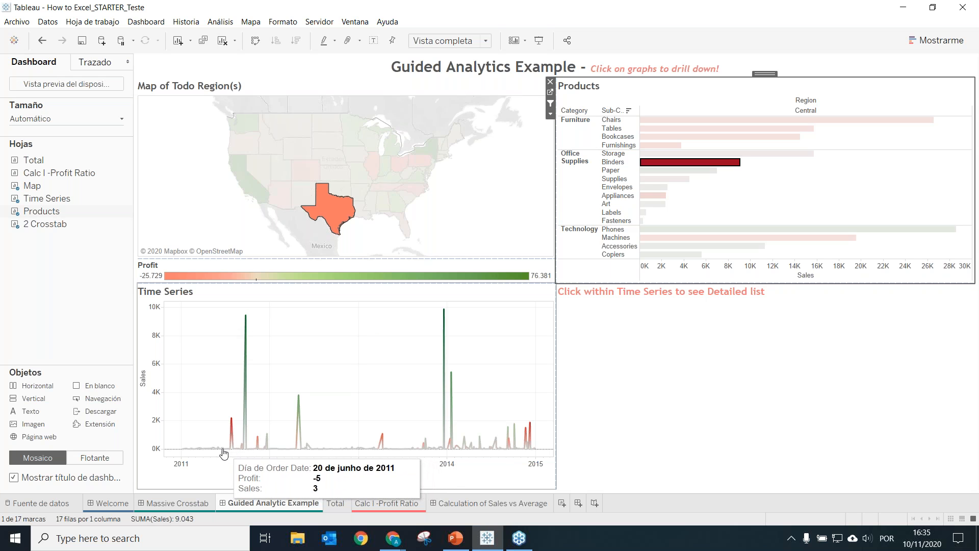
Drill into the Time Series peaks of 26 July 2011 and 18 December 2013 to list their order details
click(232, 424)
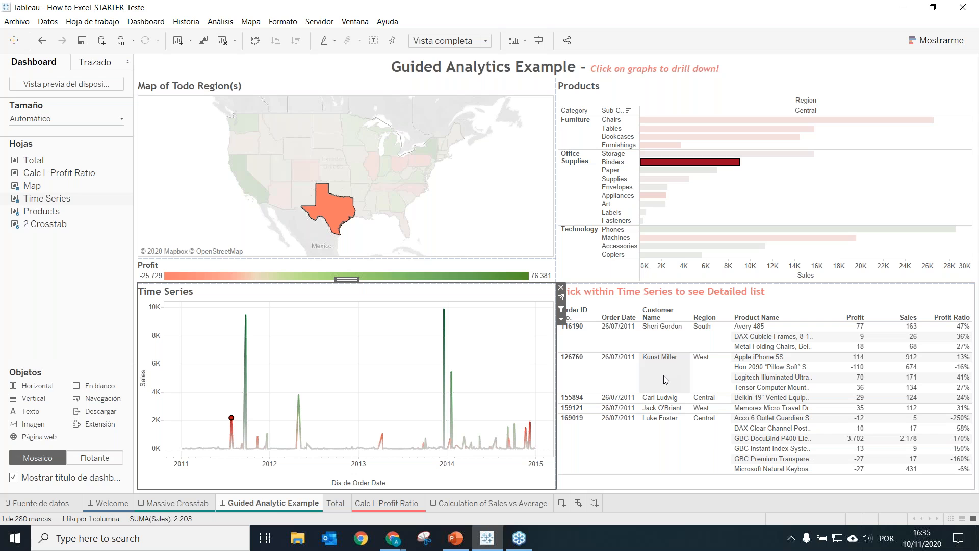
mouse_move(250, 324)
click(248, 320)
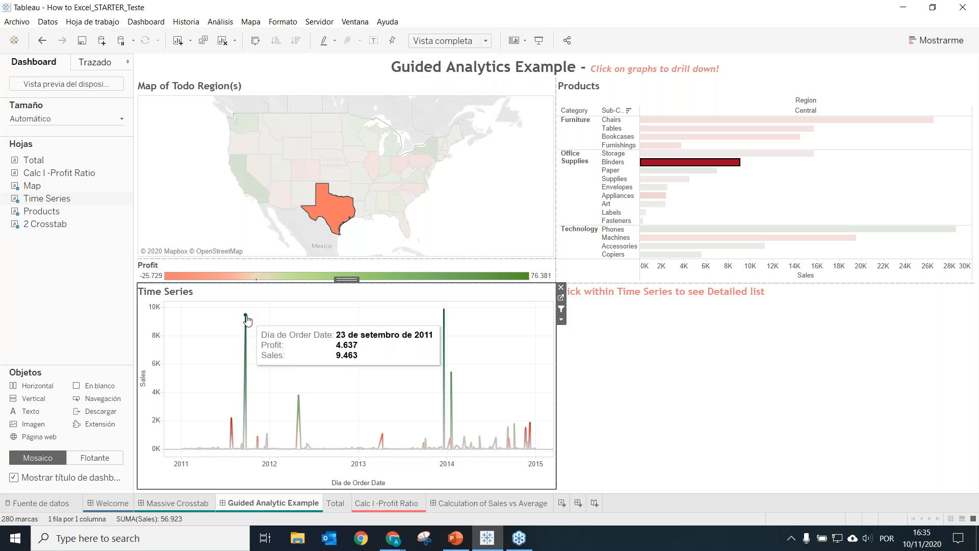
click(440, 311)
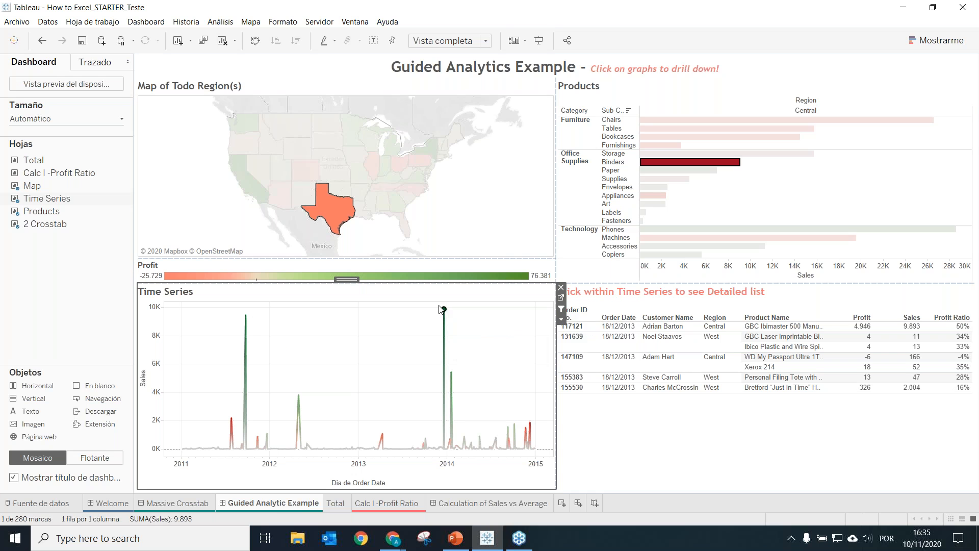
mouse_move(445, 312)
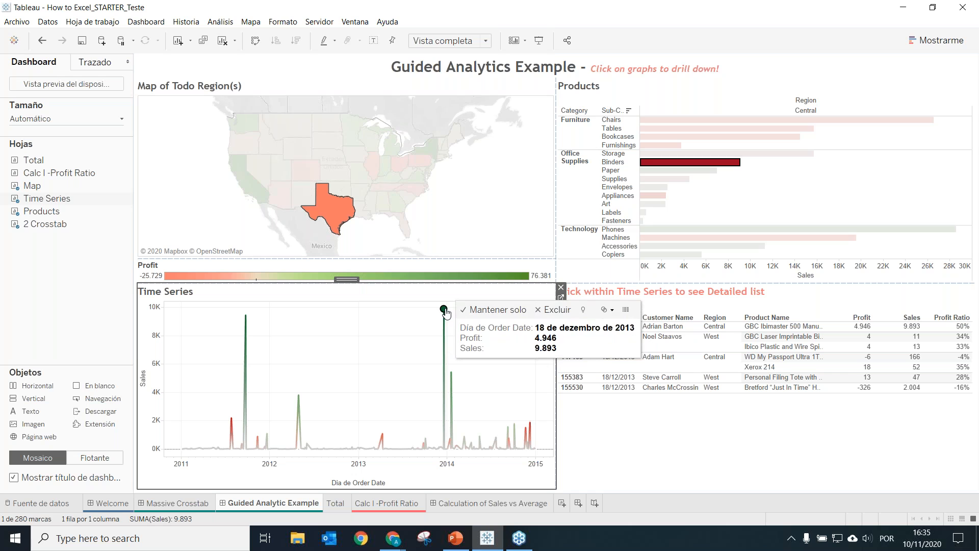
mouse_move(246, 317)
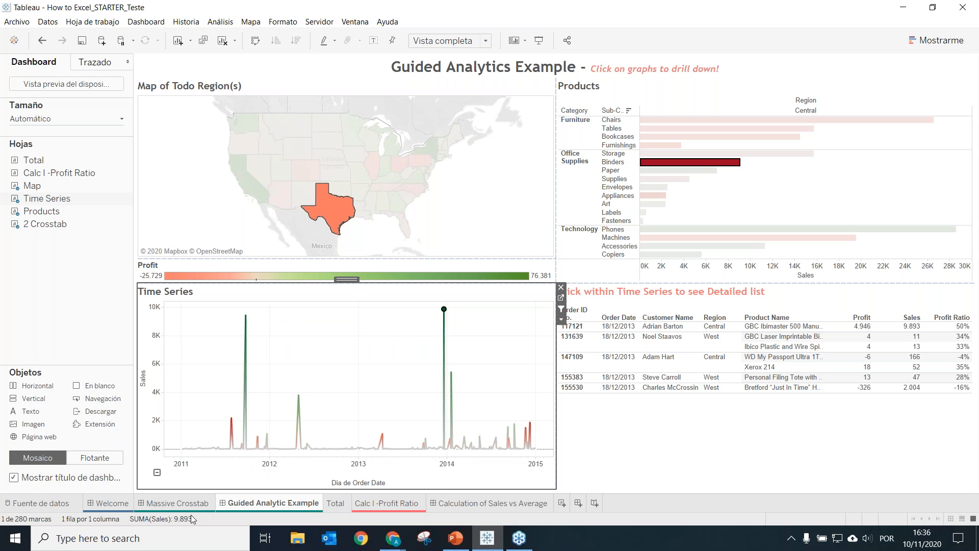
Compare the Massive Crosstab dashboard with the Guided Analytic Example dashboard
click(179, 505)
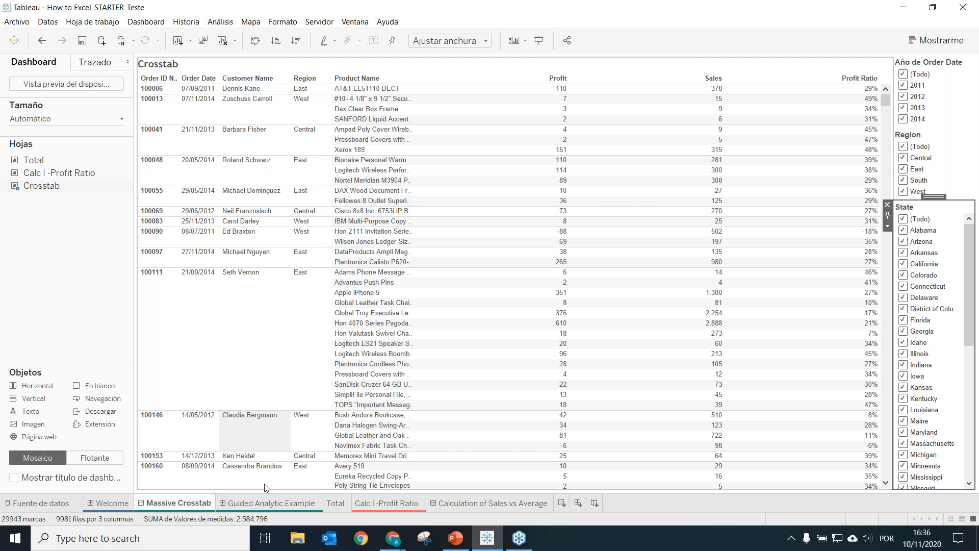
click(260, 505)
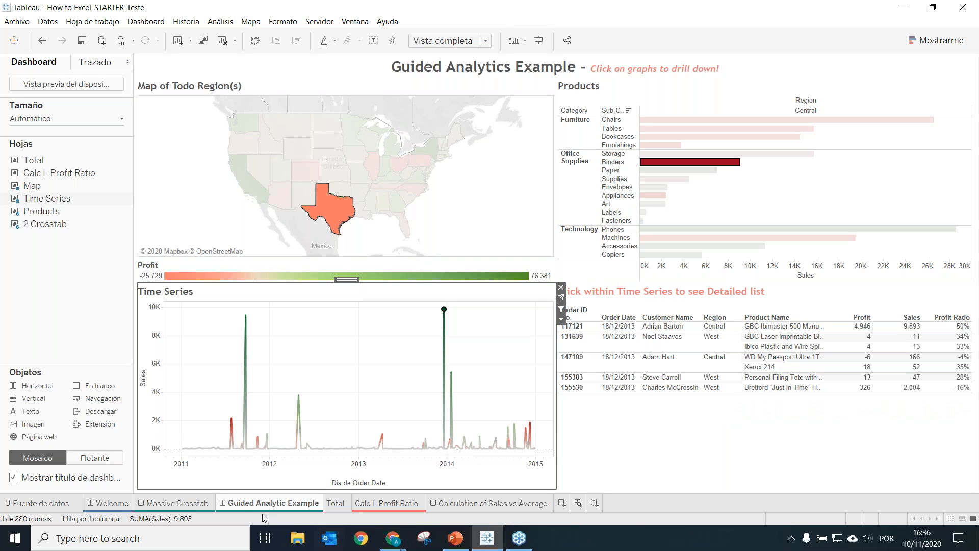
click(175, 503)
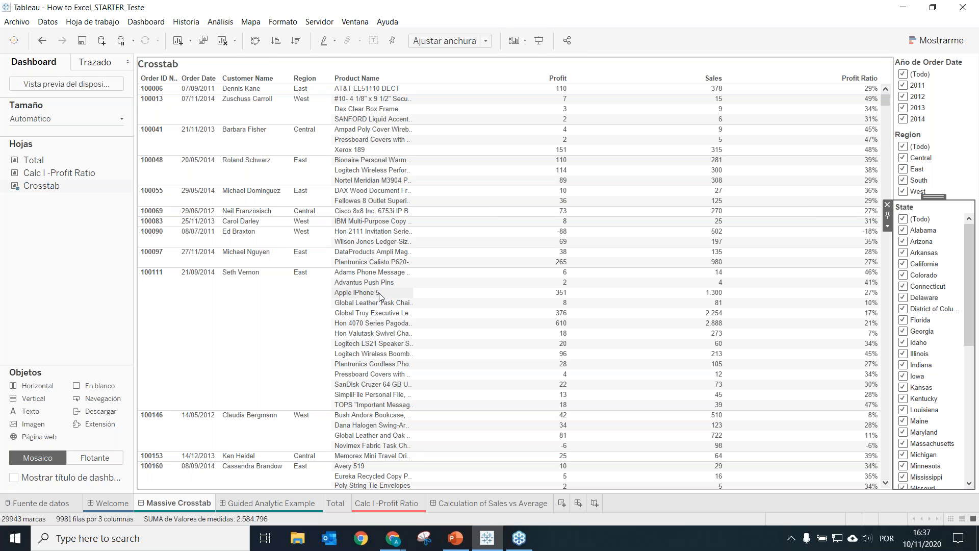
Open the Calc I -Profit Ratio sheet and turn its table of Profit and Sales by State into horizontal bars
click(365, 504)
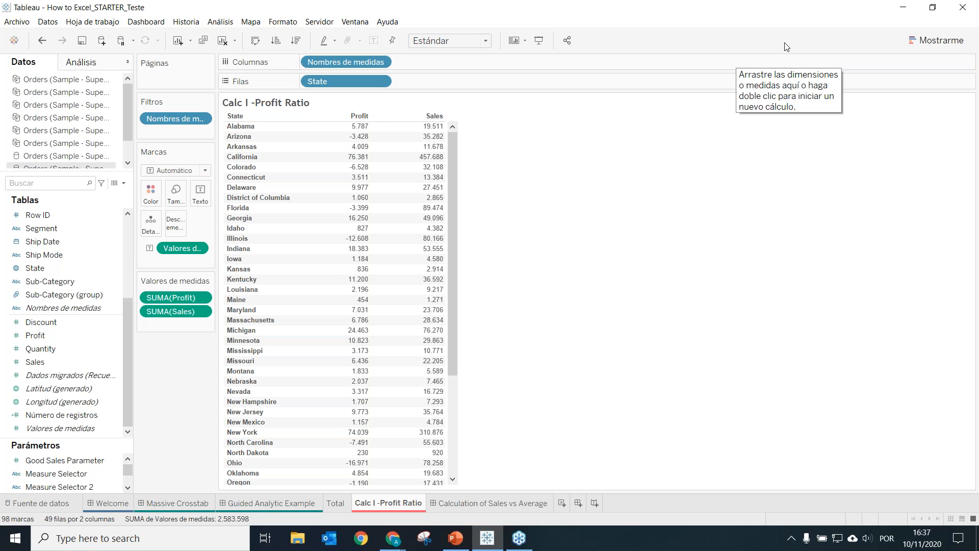
click(909, 8)
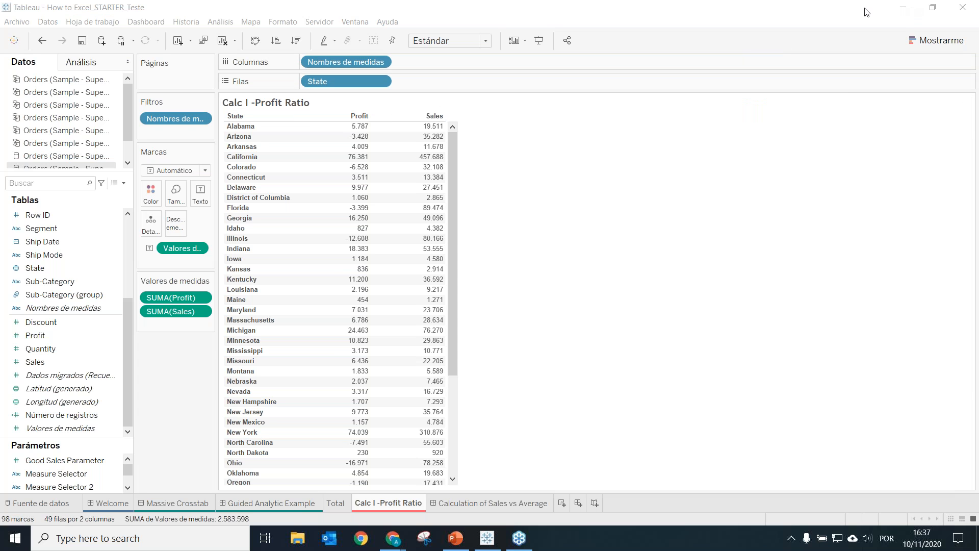
click(943, 44)
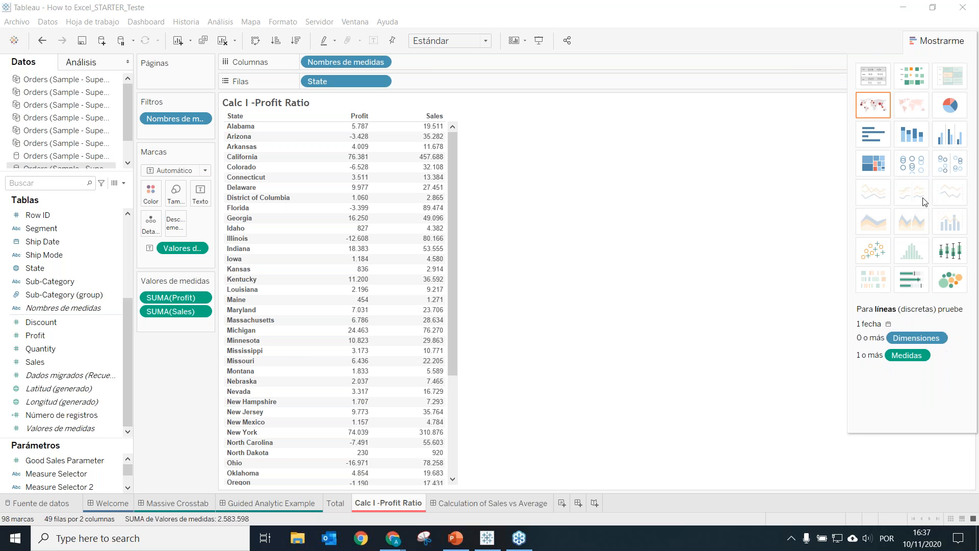
click(874, 136)
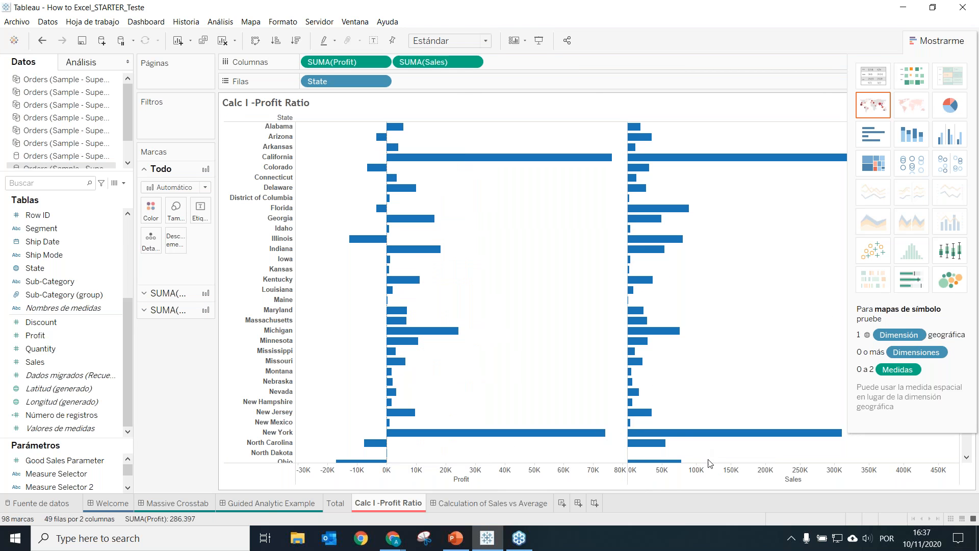
Colour the Profit bars by sum of Profit and the Sales bars by sum of Sales
mouse_move(369, 238)
drag(352, 65, 157, 222)
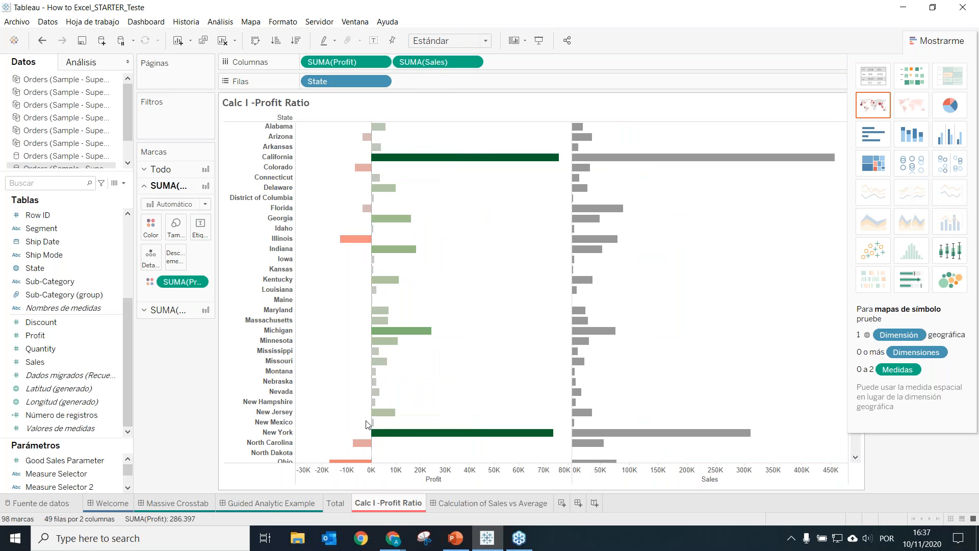
click(153, 311)
drag(423, 67, 152, 243)
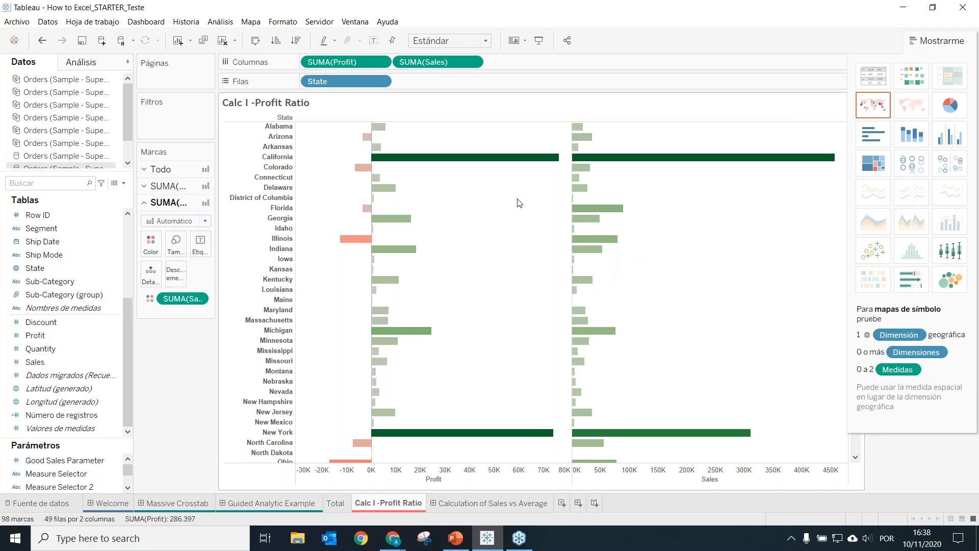
Sort the states in descending order of Profit and view the loss-making states at the end
mouse_move(360, 242)
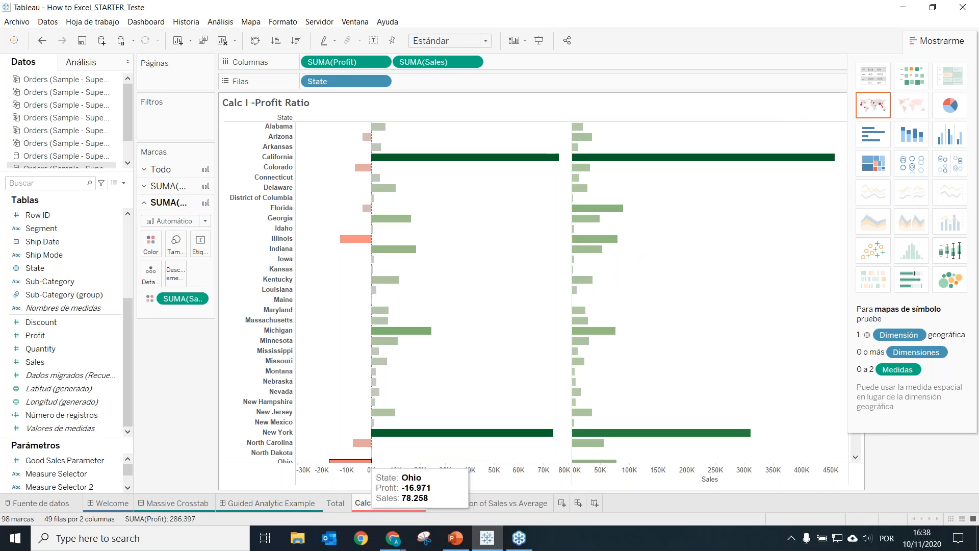
click(433, 117)
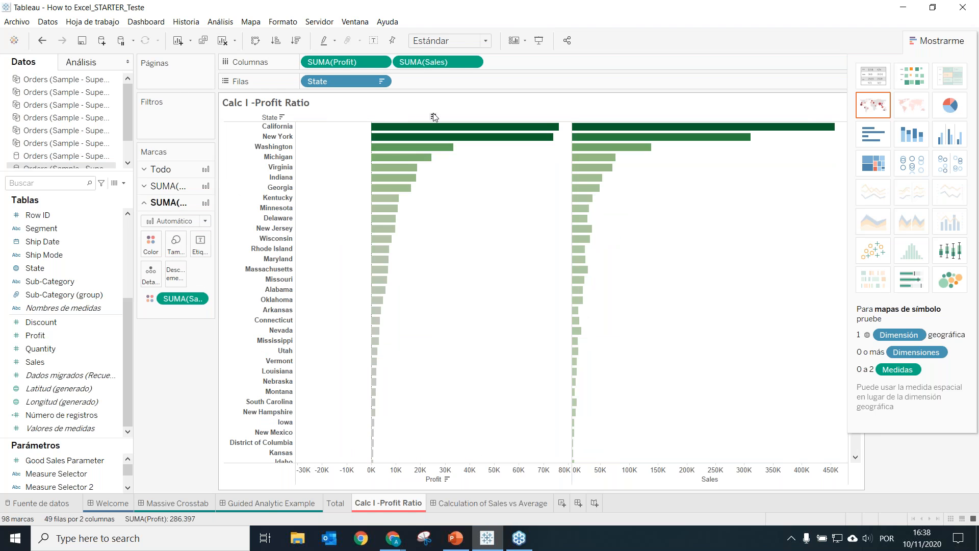
click(433, 117)
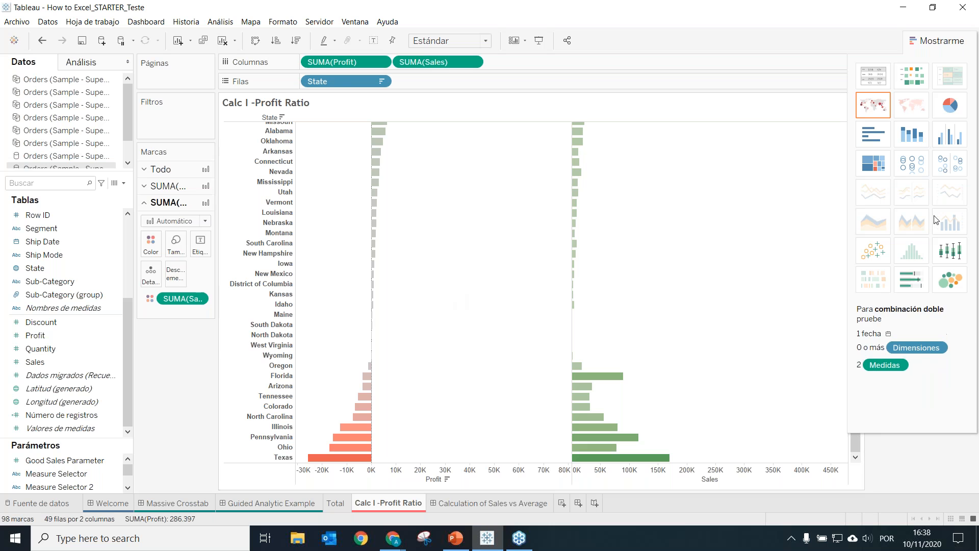
Replace the bars with a scatter plot of Profit against Sales, with one mark per State
click(875, 252)
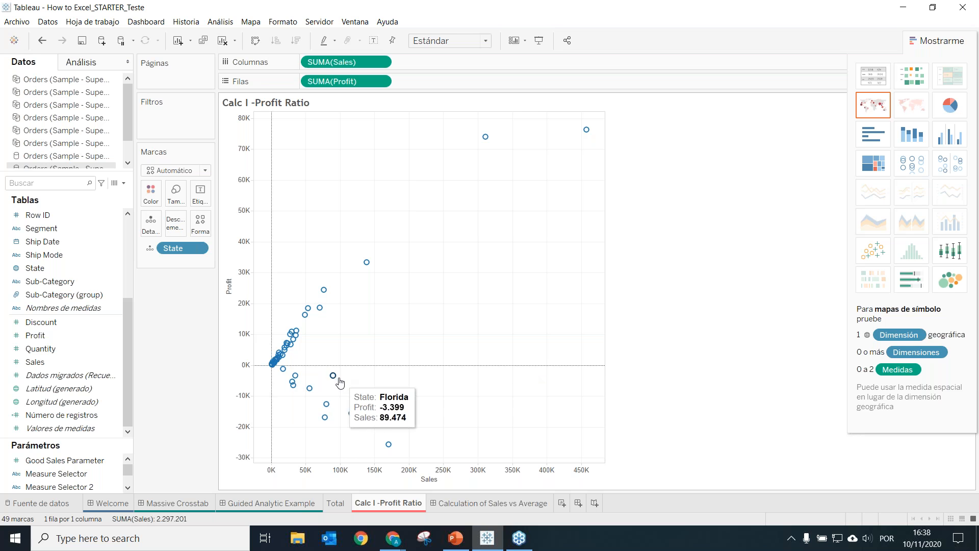
mouse_move(272, 363)
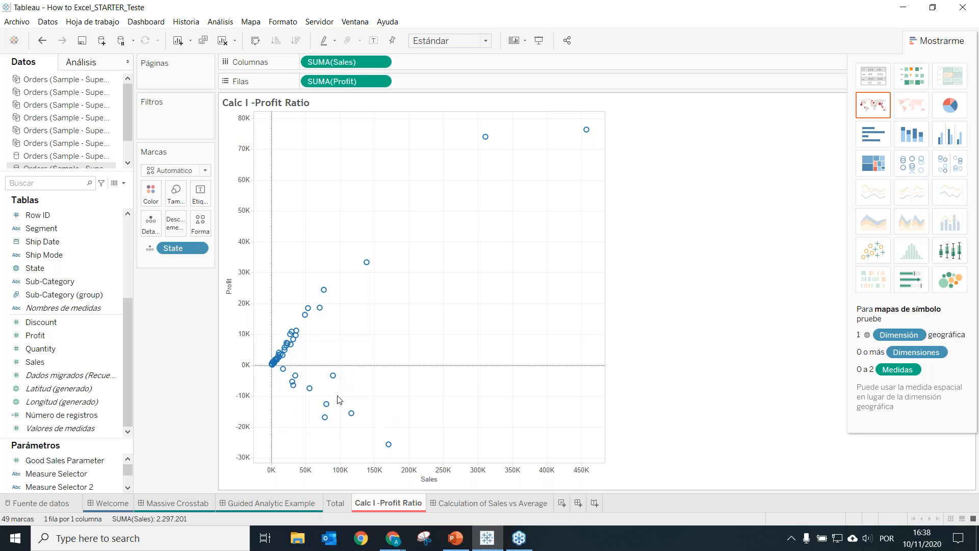
Highlight the four states with losses greater than 10K in the scatter plot, and clear the selection
drag(429, 392, 314, 470)
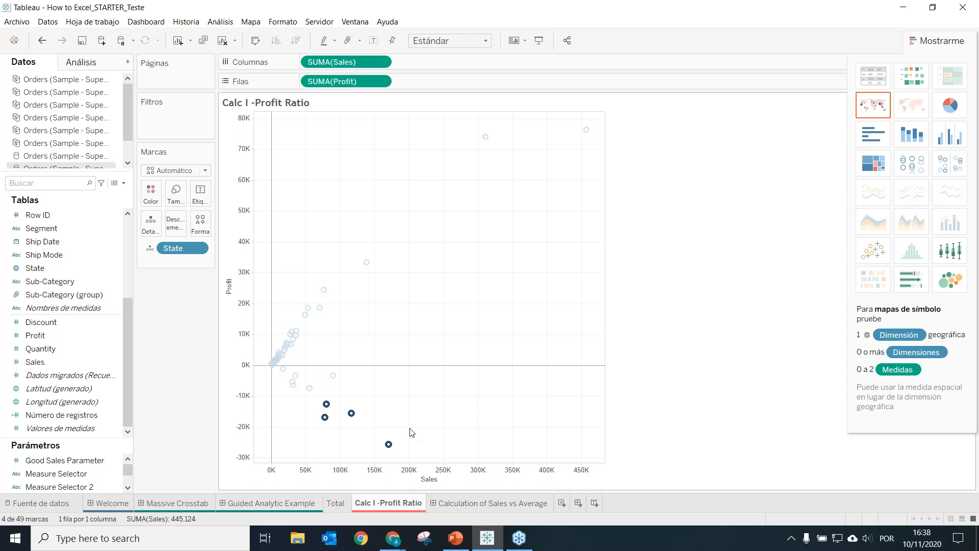
click(388, 446)
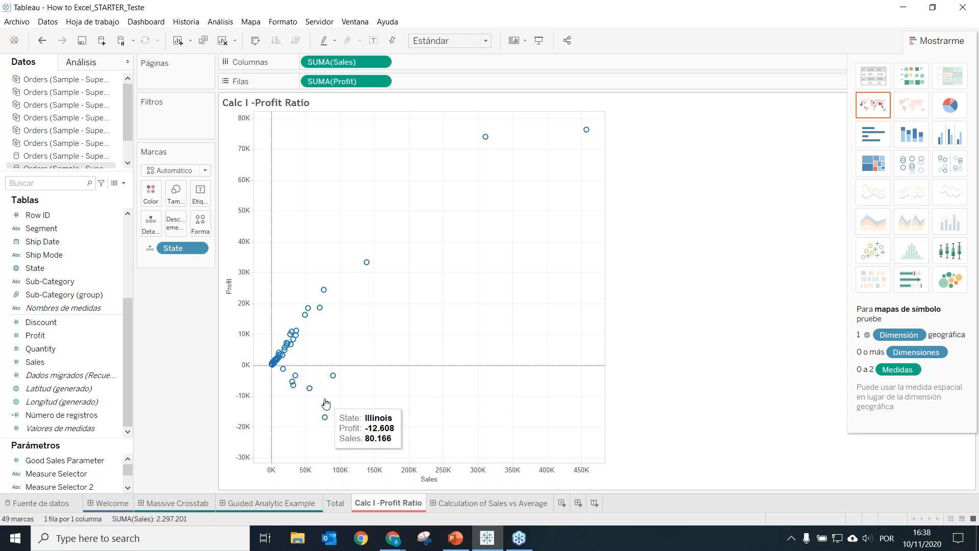
drag(418, 389, 315, 472)
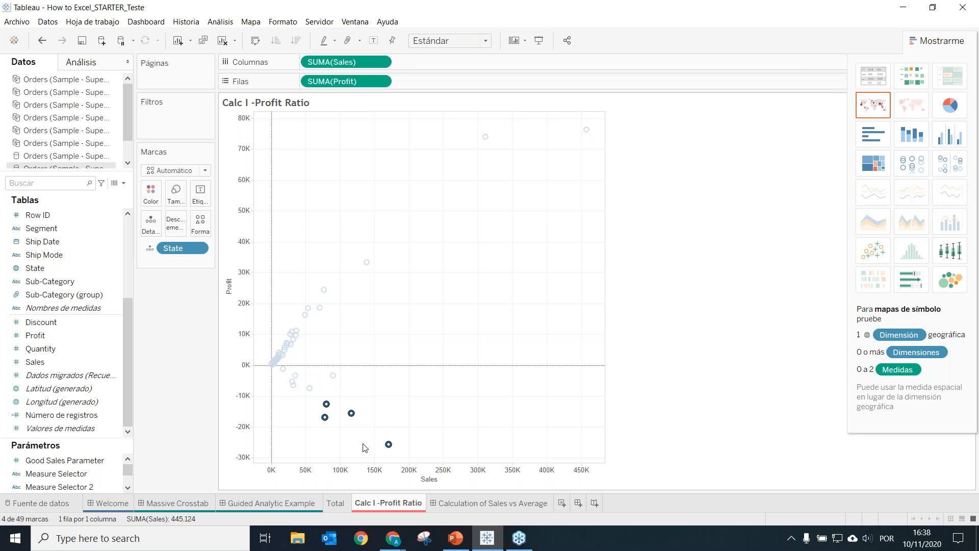
click(415, 413)
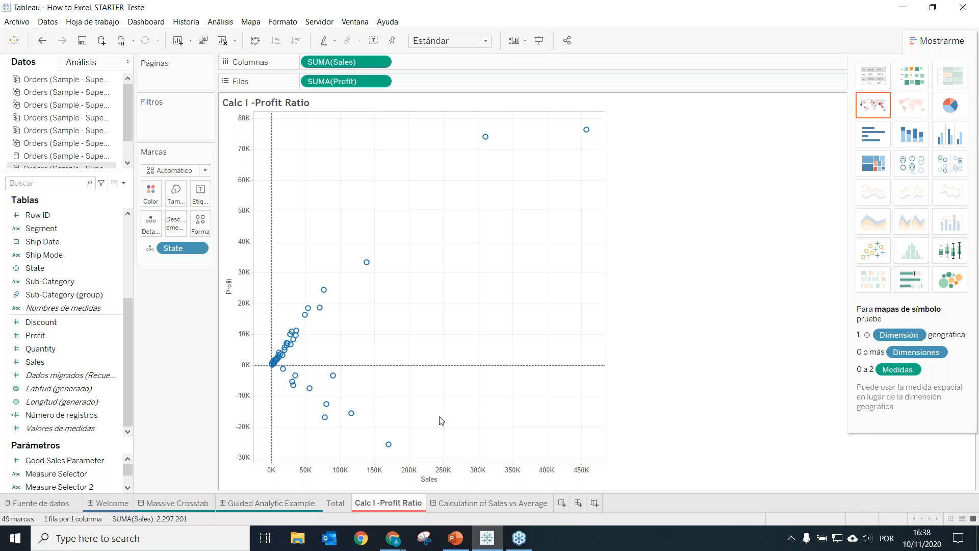
Colour the scatter plot marks by Segment and inspect the loss-making marks
drag(51, 228, 156, 197)
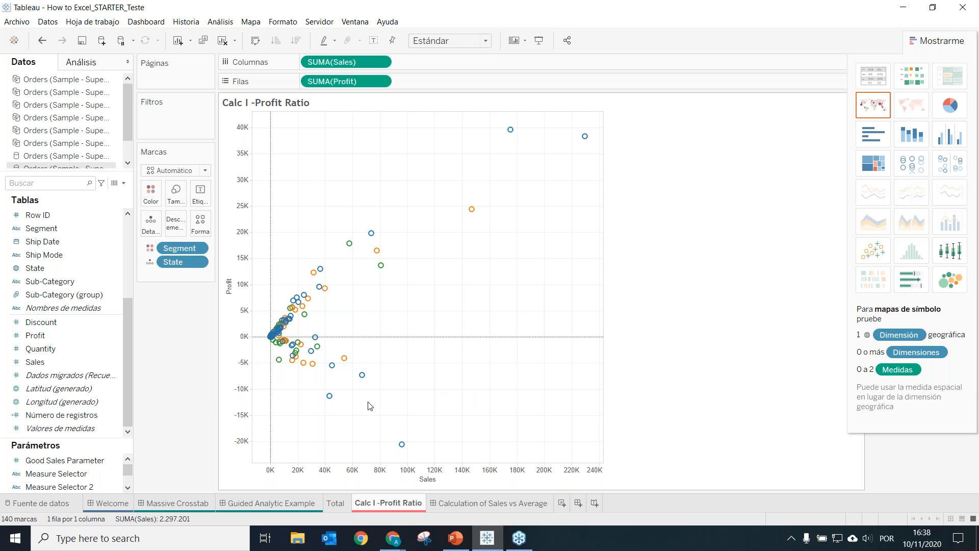
mouse_move(406, 453)
mouse_move(362, 378)
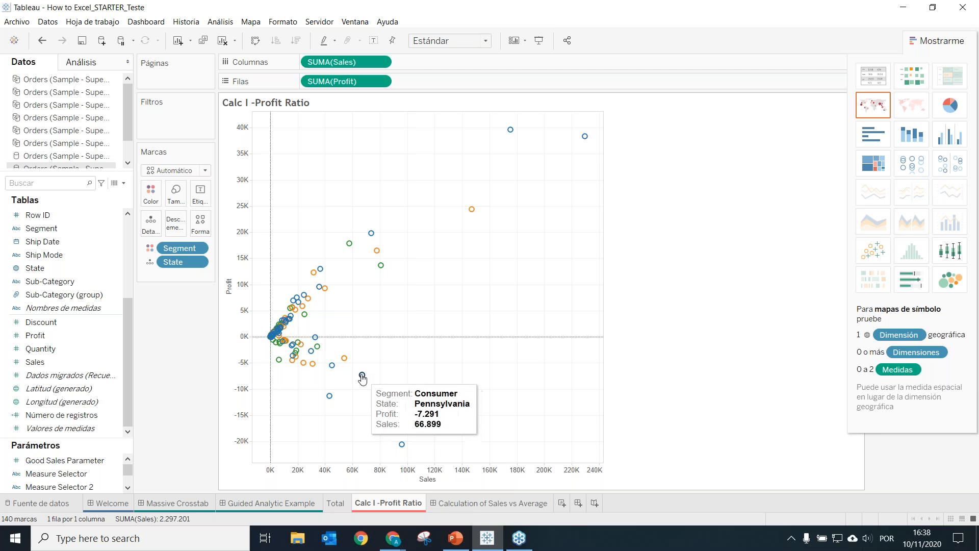
mouse_move(331, 371)
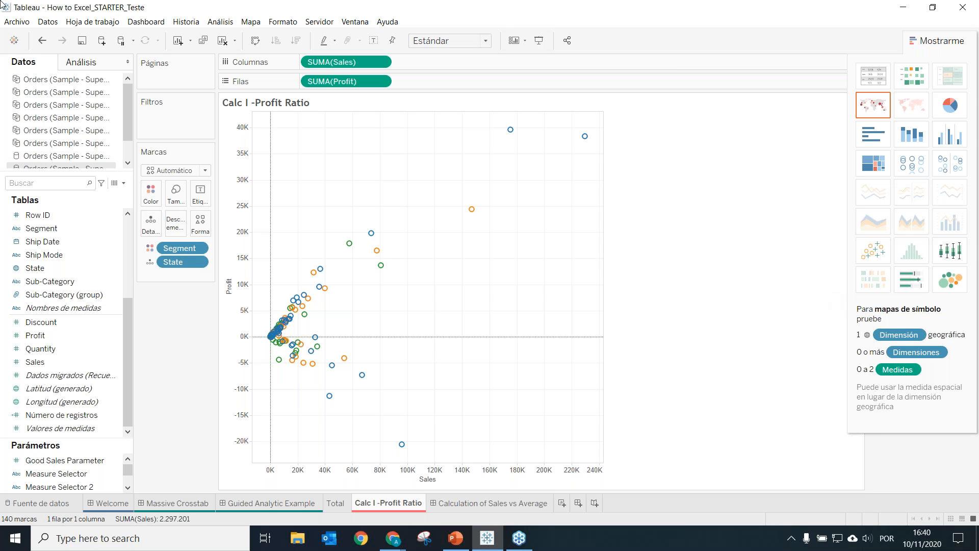
Close the Show Me chart chooser to uncover the Segment colour legend
key(alt+Tab)
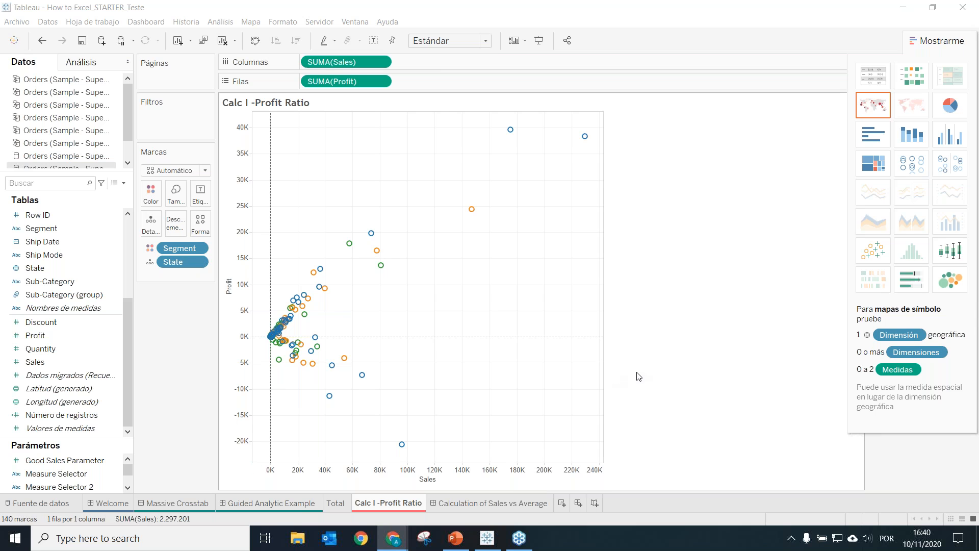
click(956, 47)
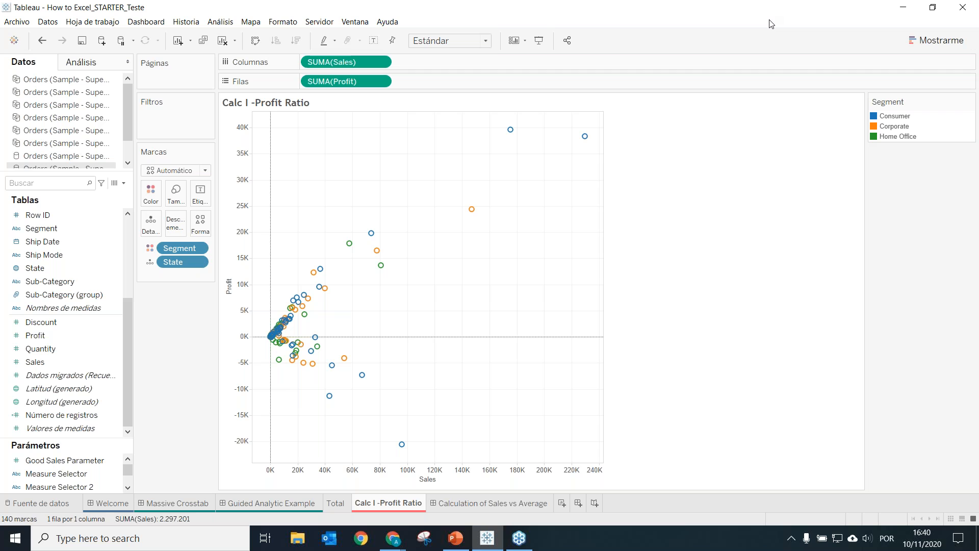
click(667, 27)
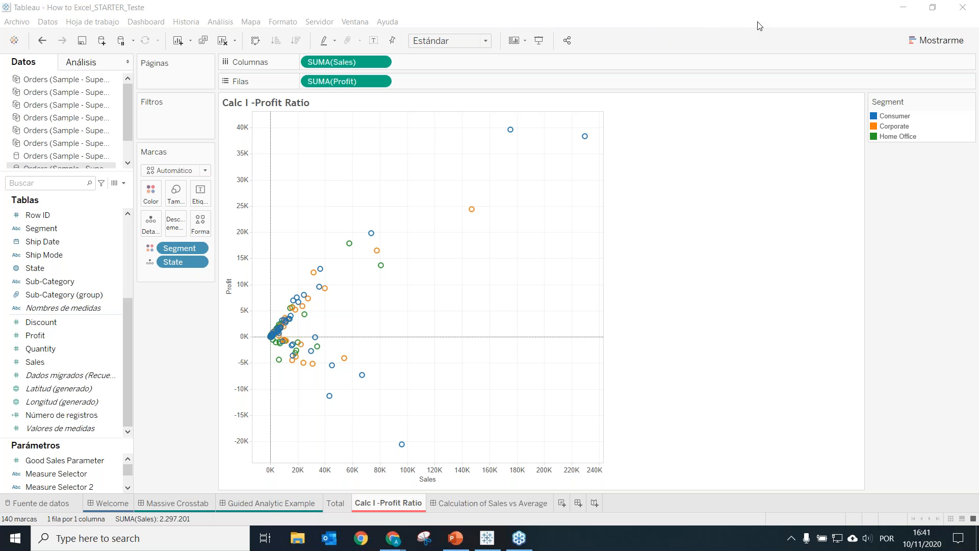